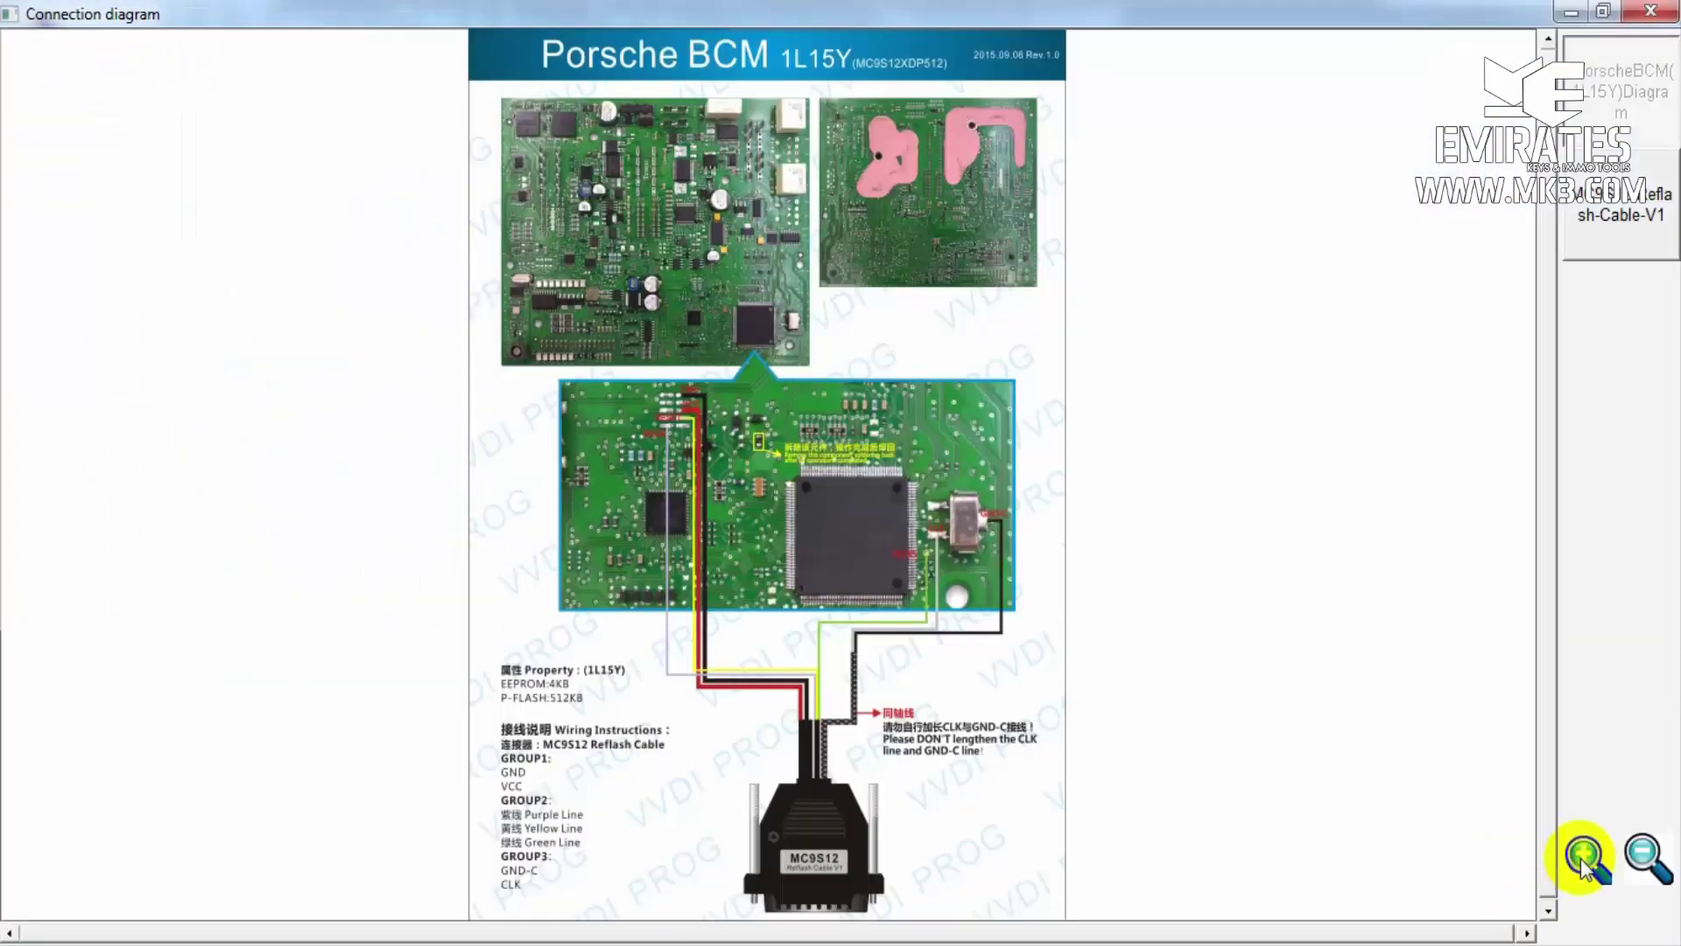
- Examine the Porsche BCM 1L15Y wiring diagram up close, including the GND, VCC, RESET, BKGD, XCLKS and CLK solder points, and close it
left_click(1581, 867)
left_click(1581, 862)
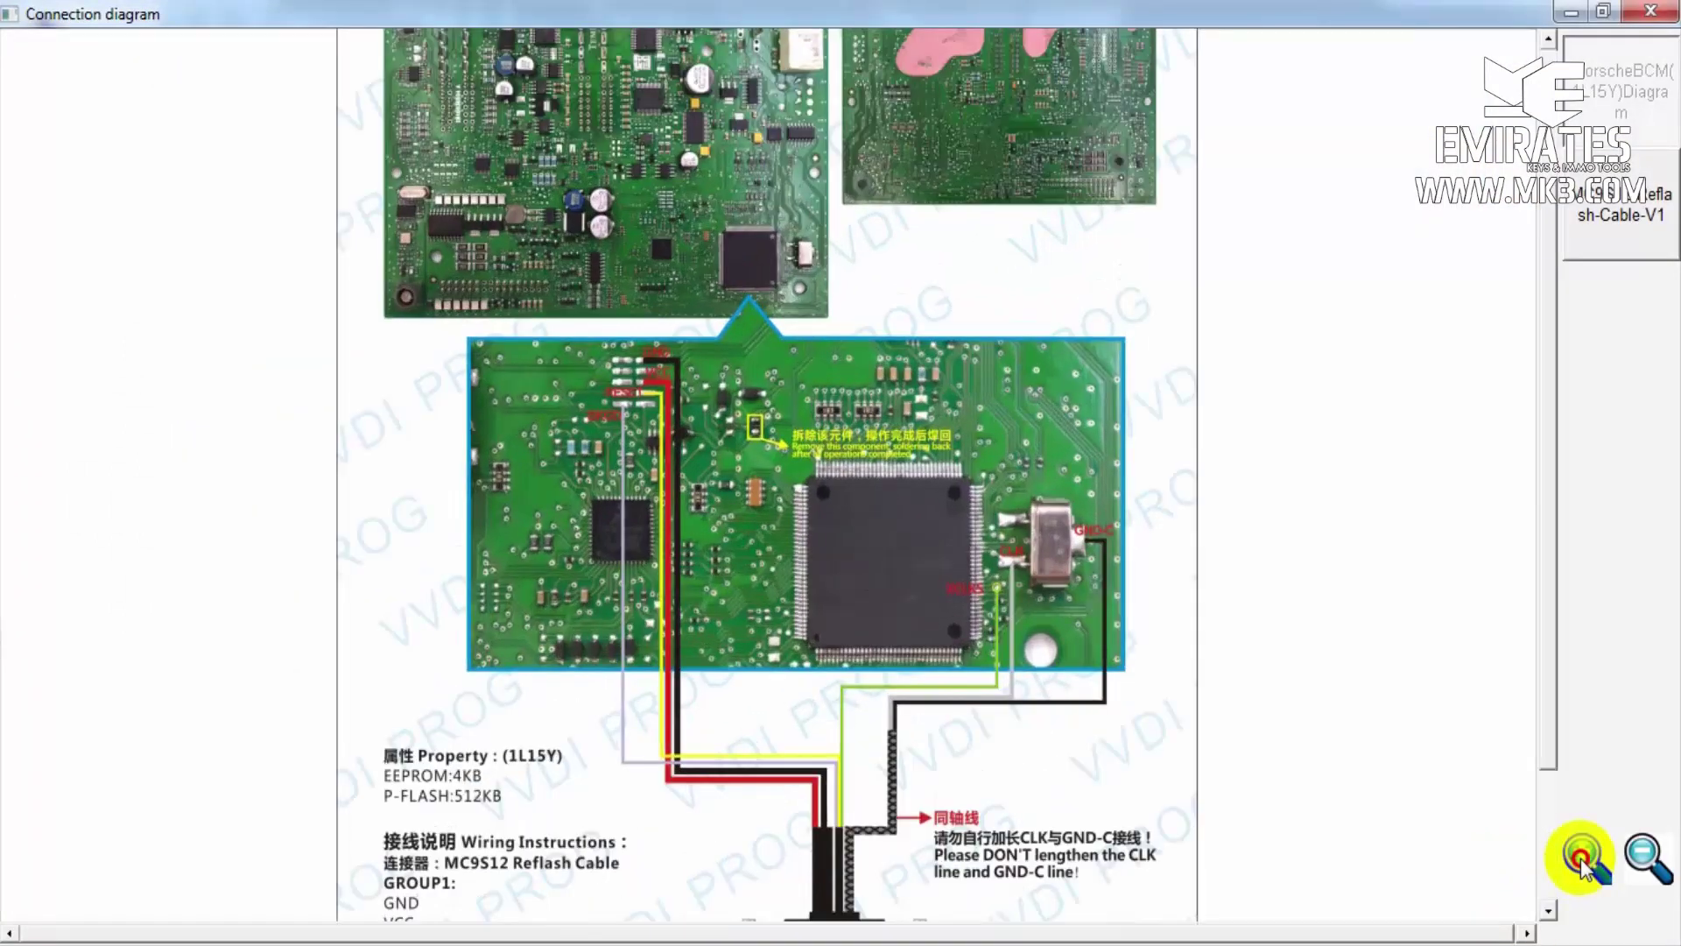
left_click(1580, 862)
left_click(1581, 863)
left_click(1580, 863)
left_click(1581, 862)
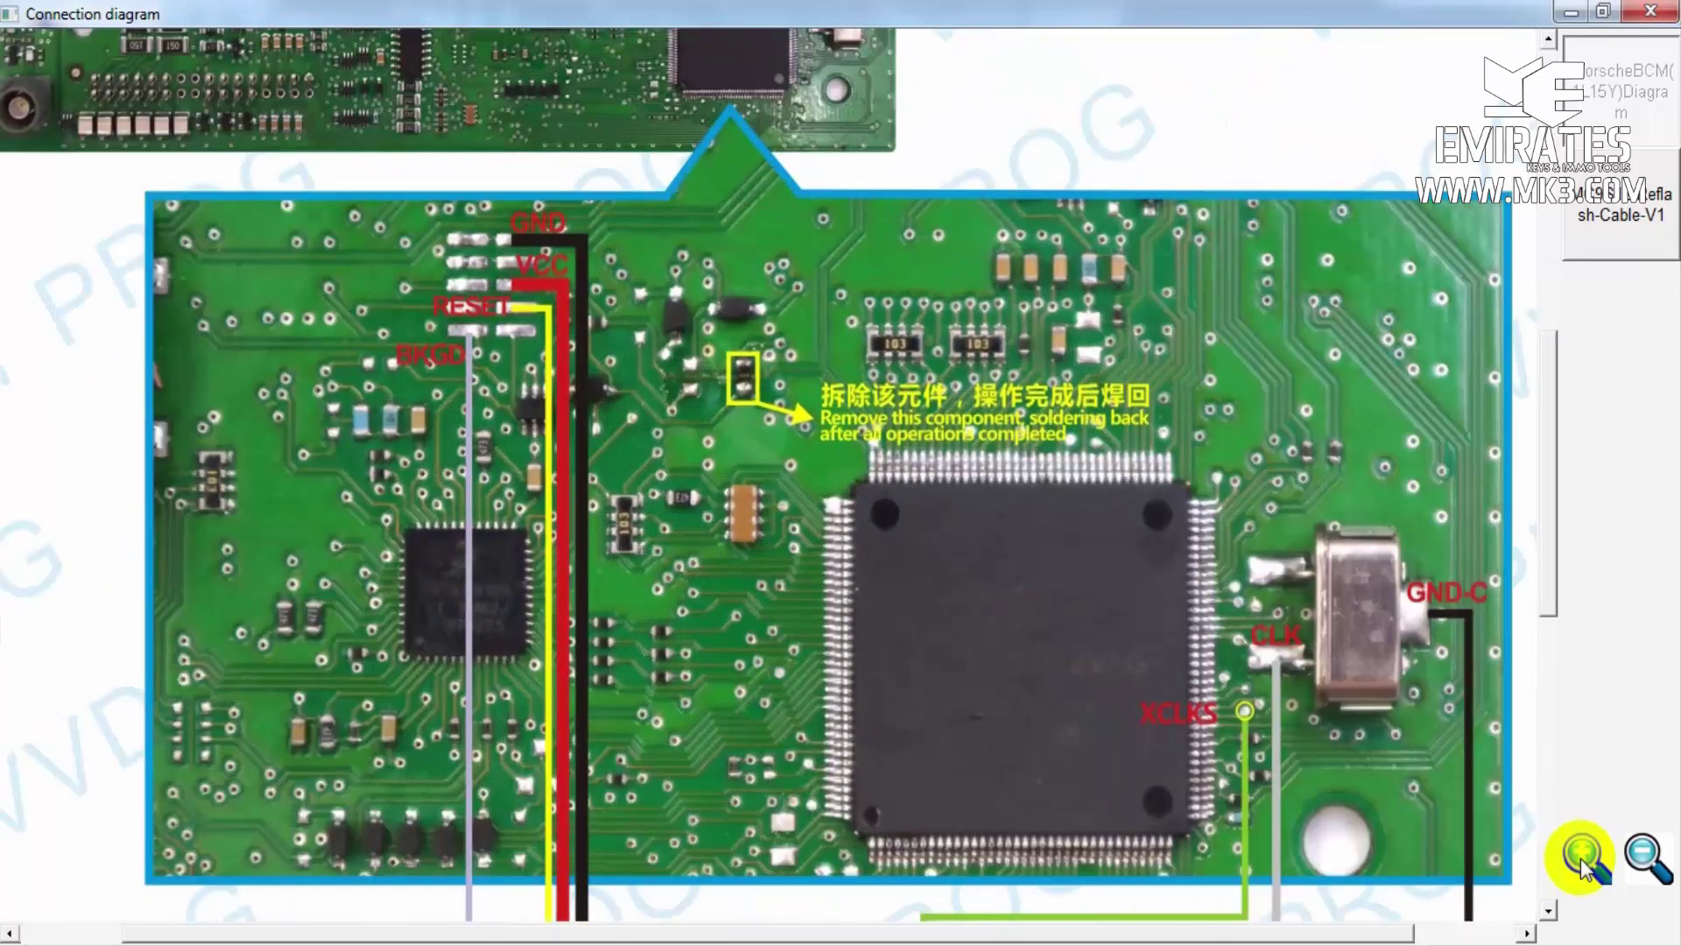
left_click(1580, 863)
left_click(1580, 863)
left_click(1576, 863)
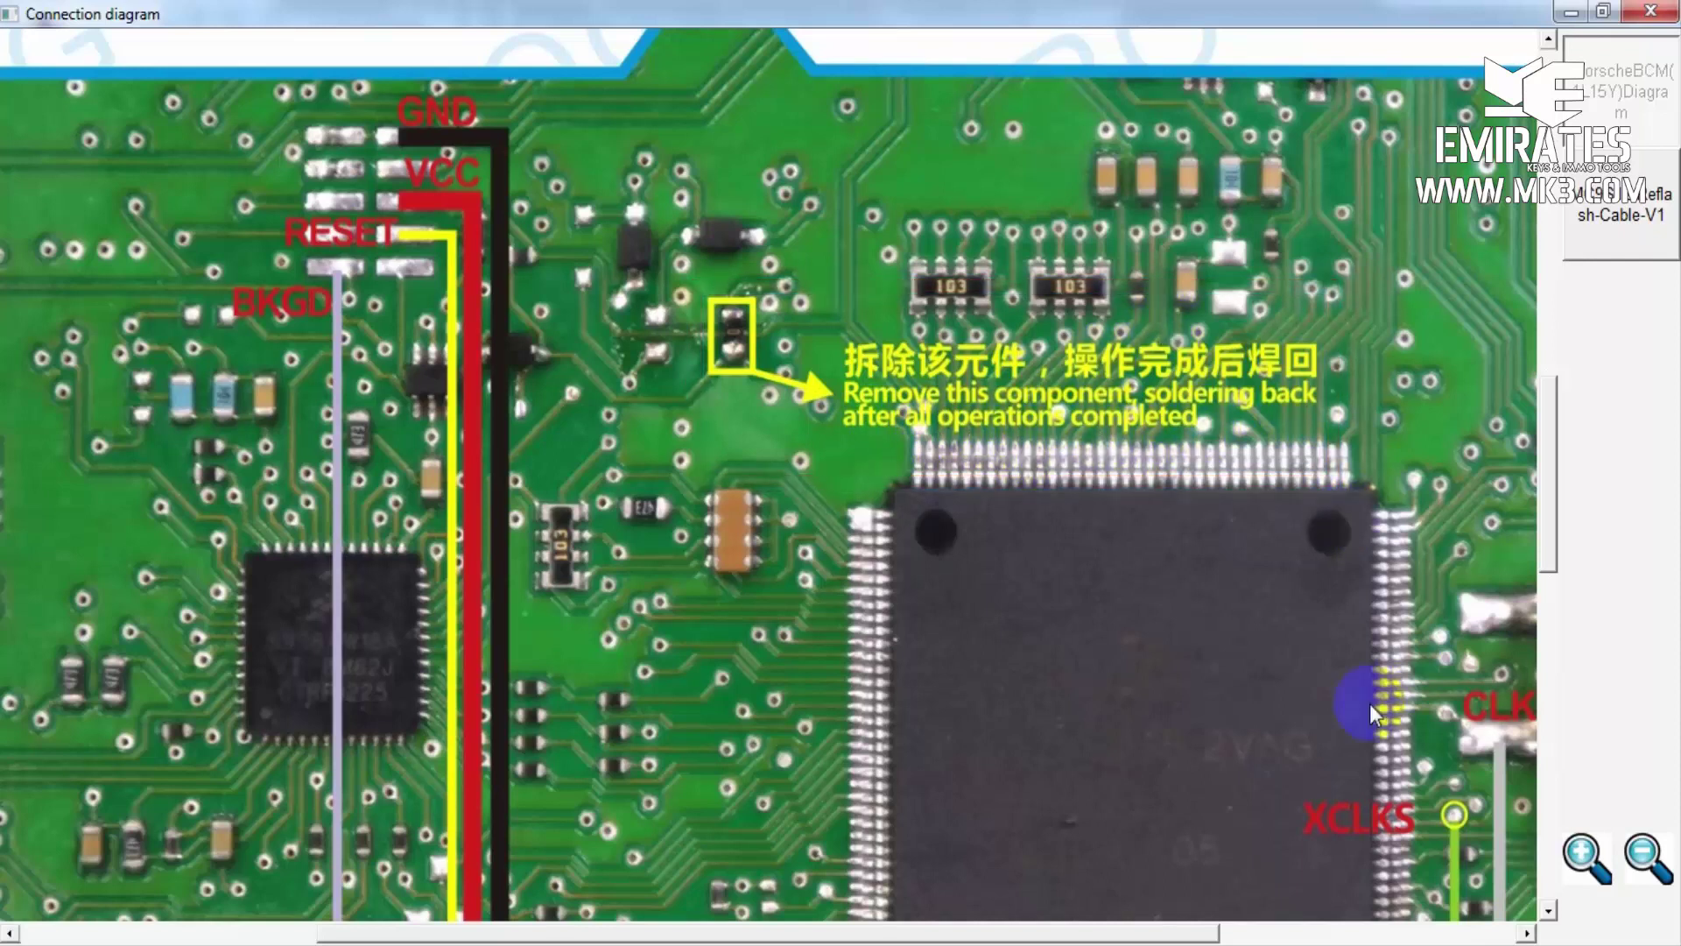
left_click(1646, 14)
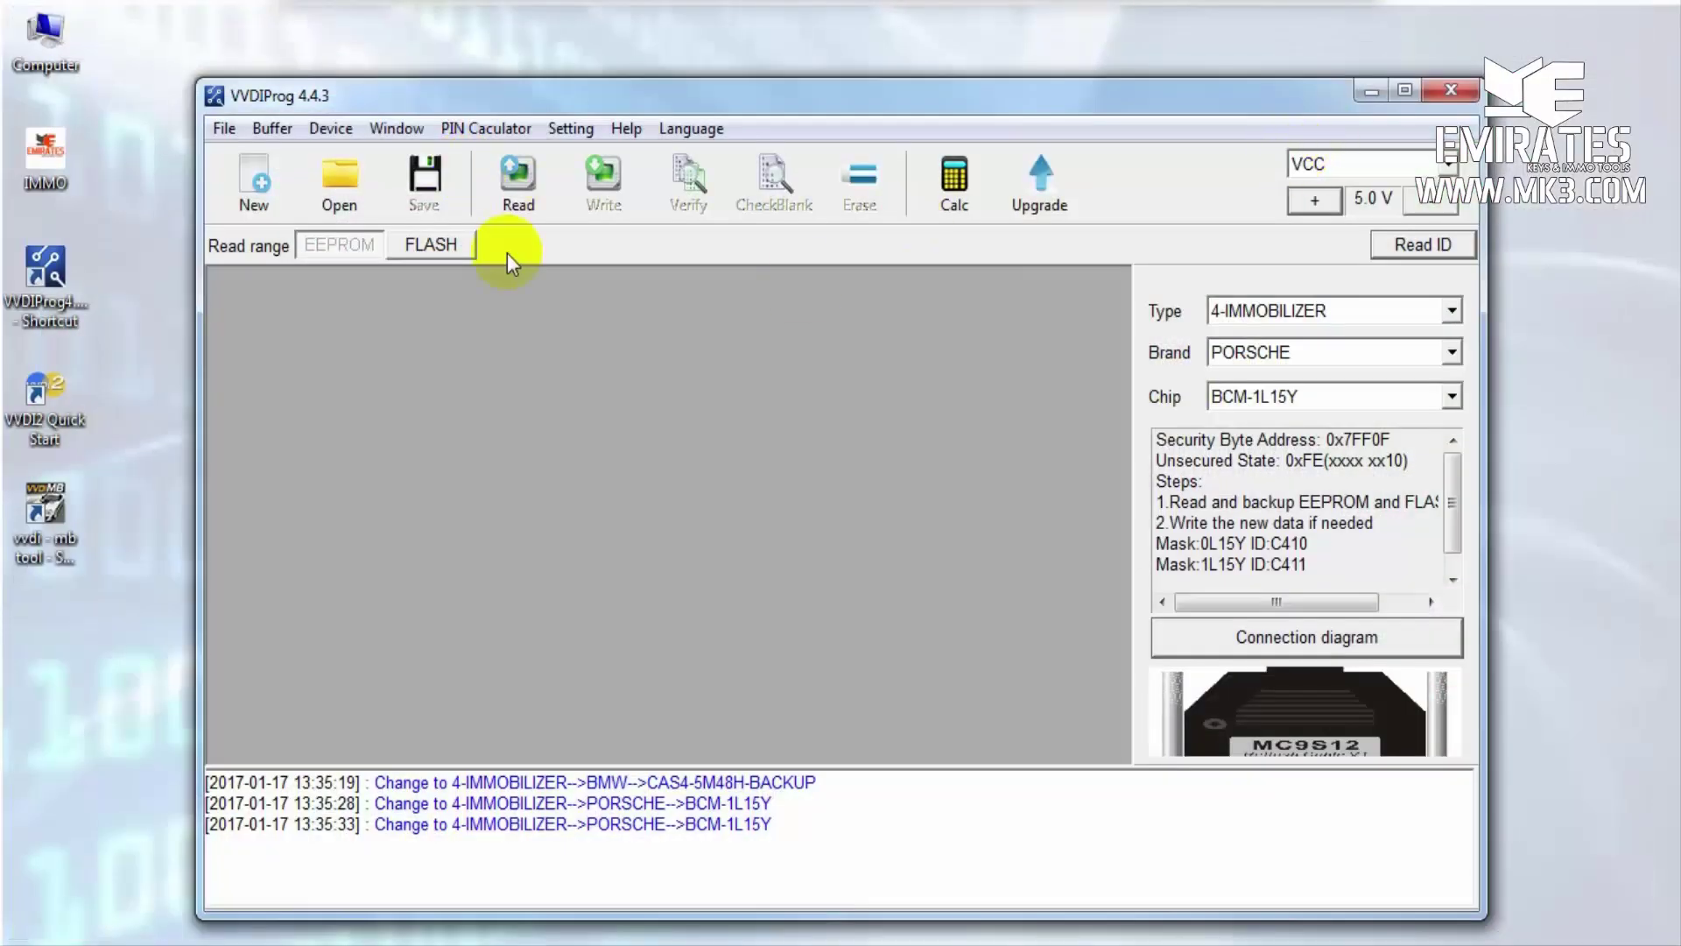
- Read the EEPROM of the Porsche BCM-1L15Y and start saving the dump to the Desktop
left_click(508, 191)
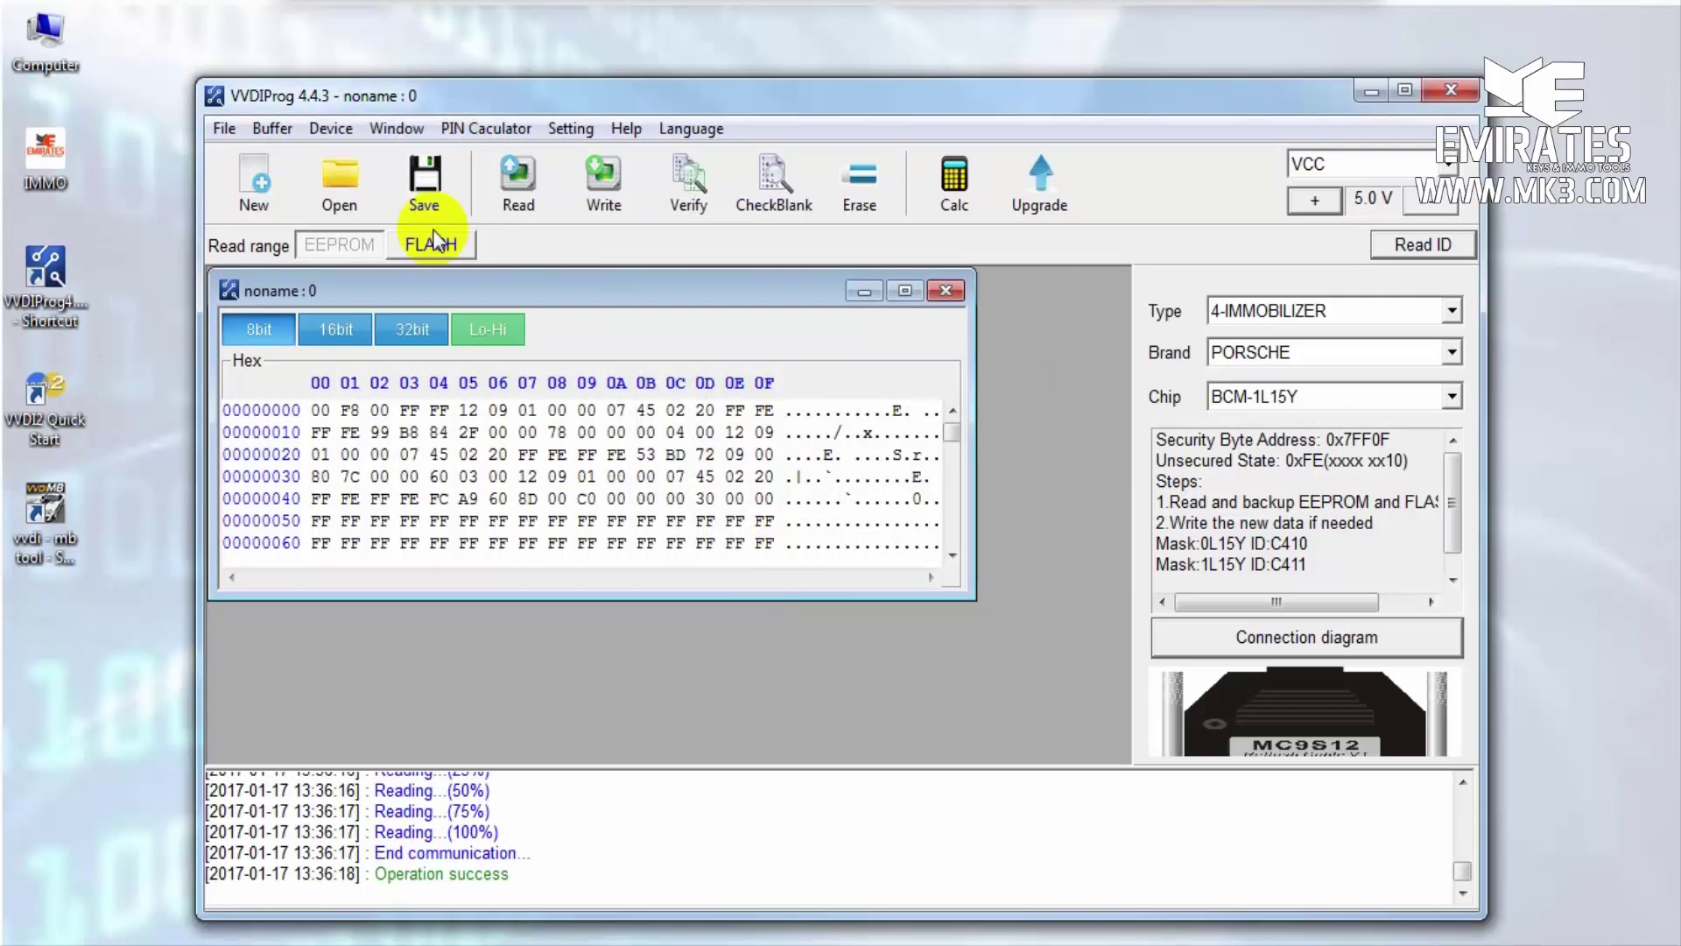
left_click(438, 179)
left_click(967, 379)
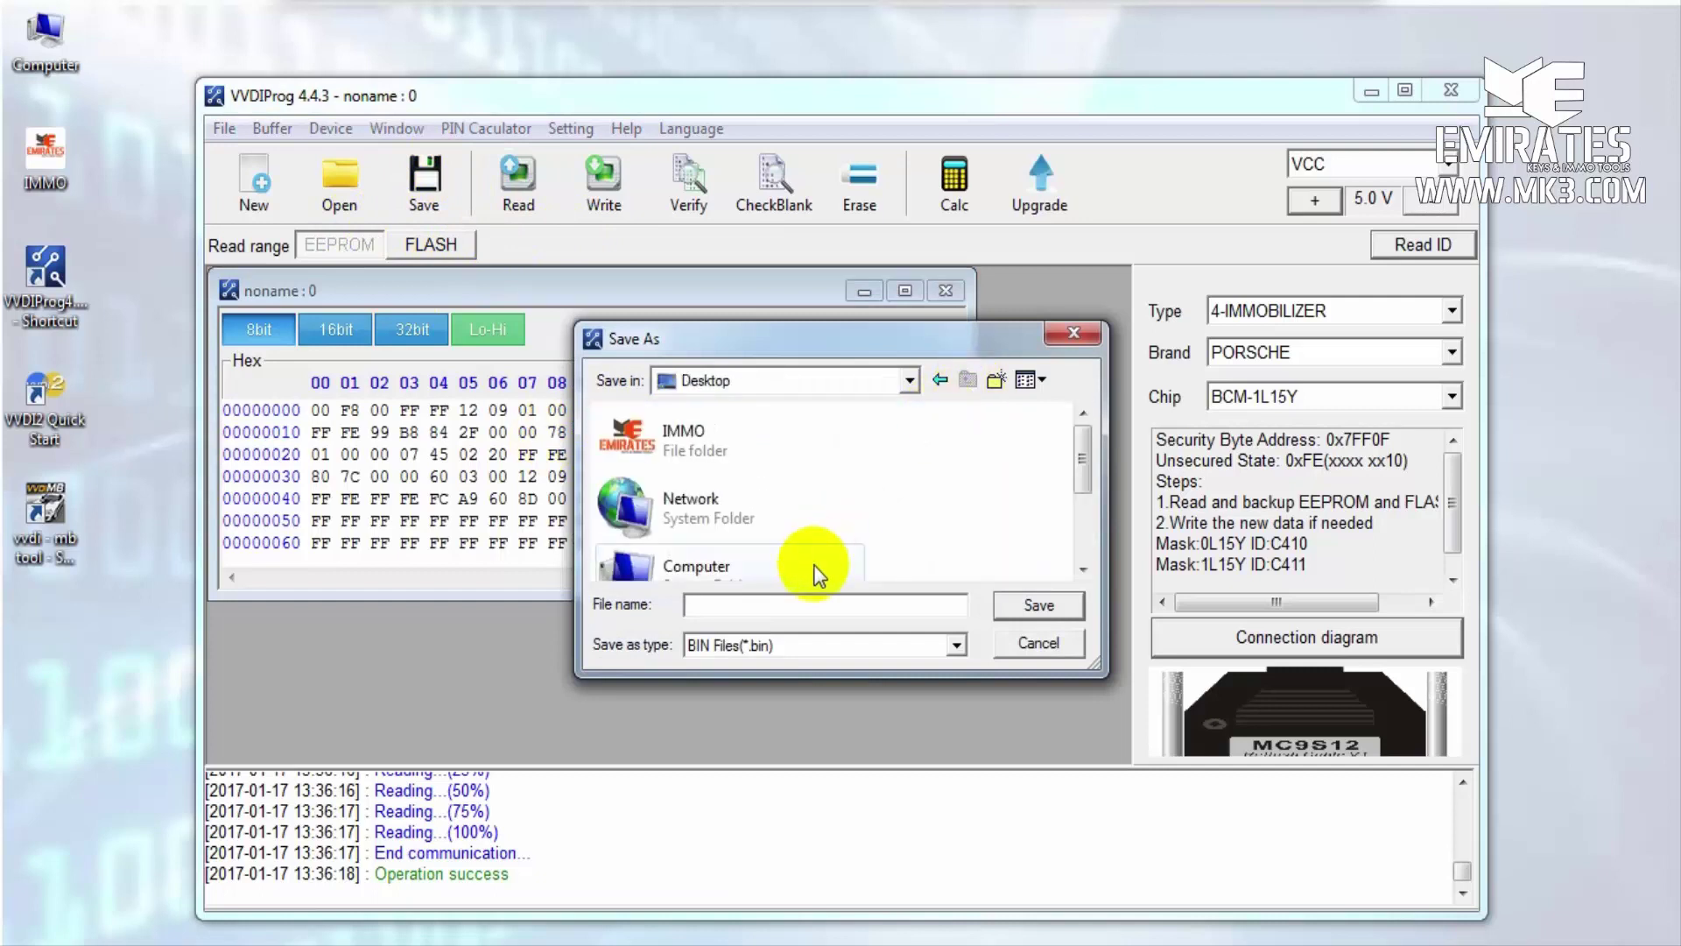
- Create a Desktop folder named porsche 2010 and save the EEPROM dump in it as 1L15Y.bin
left_click(997, 380)
type("p")
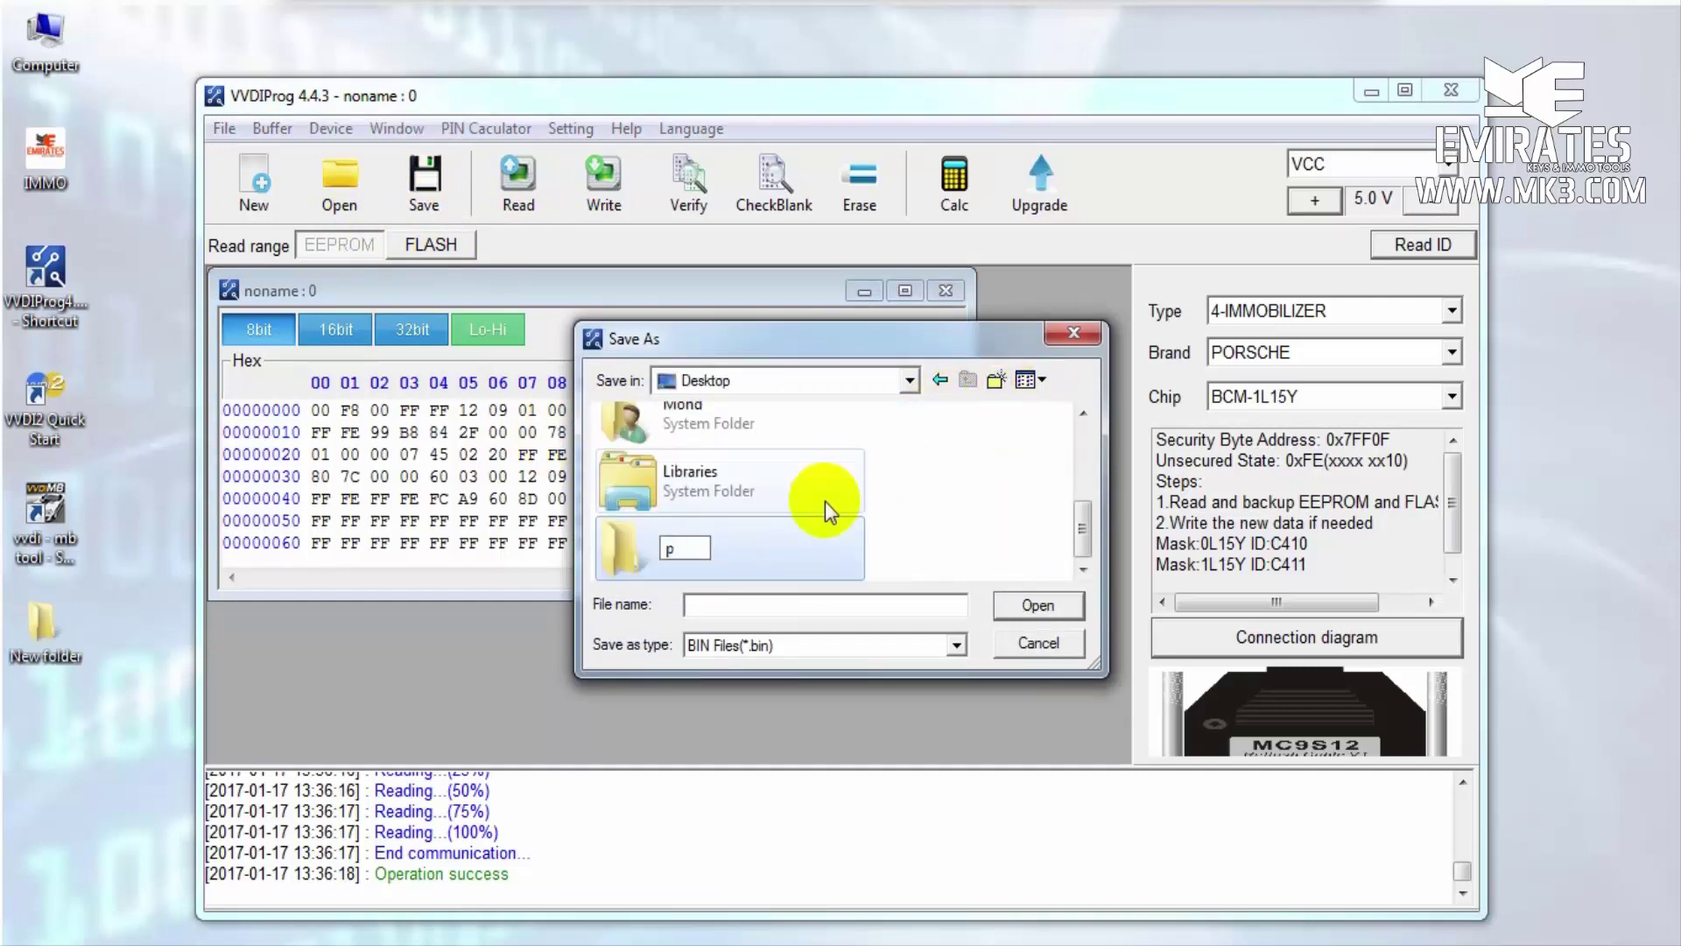
type("orsche 2010")
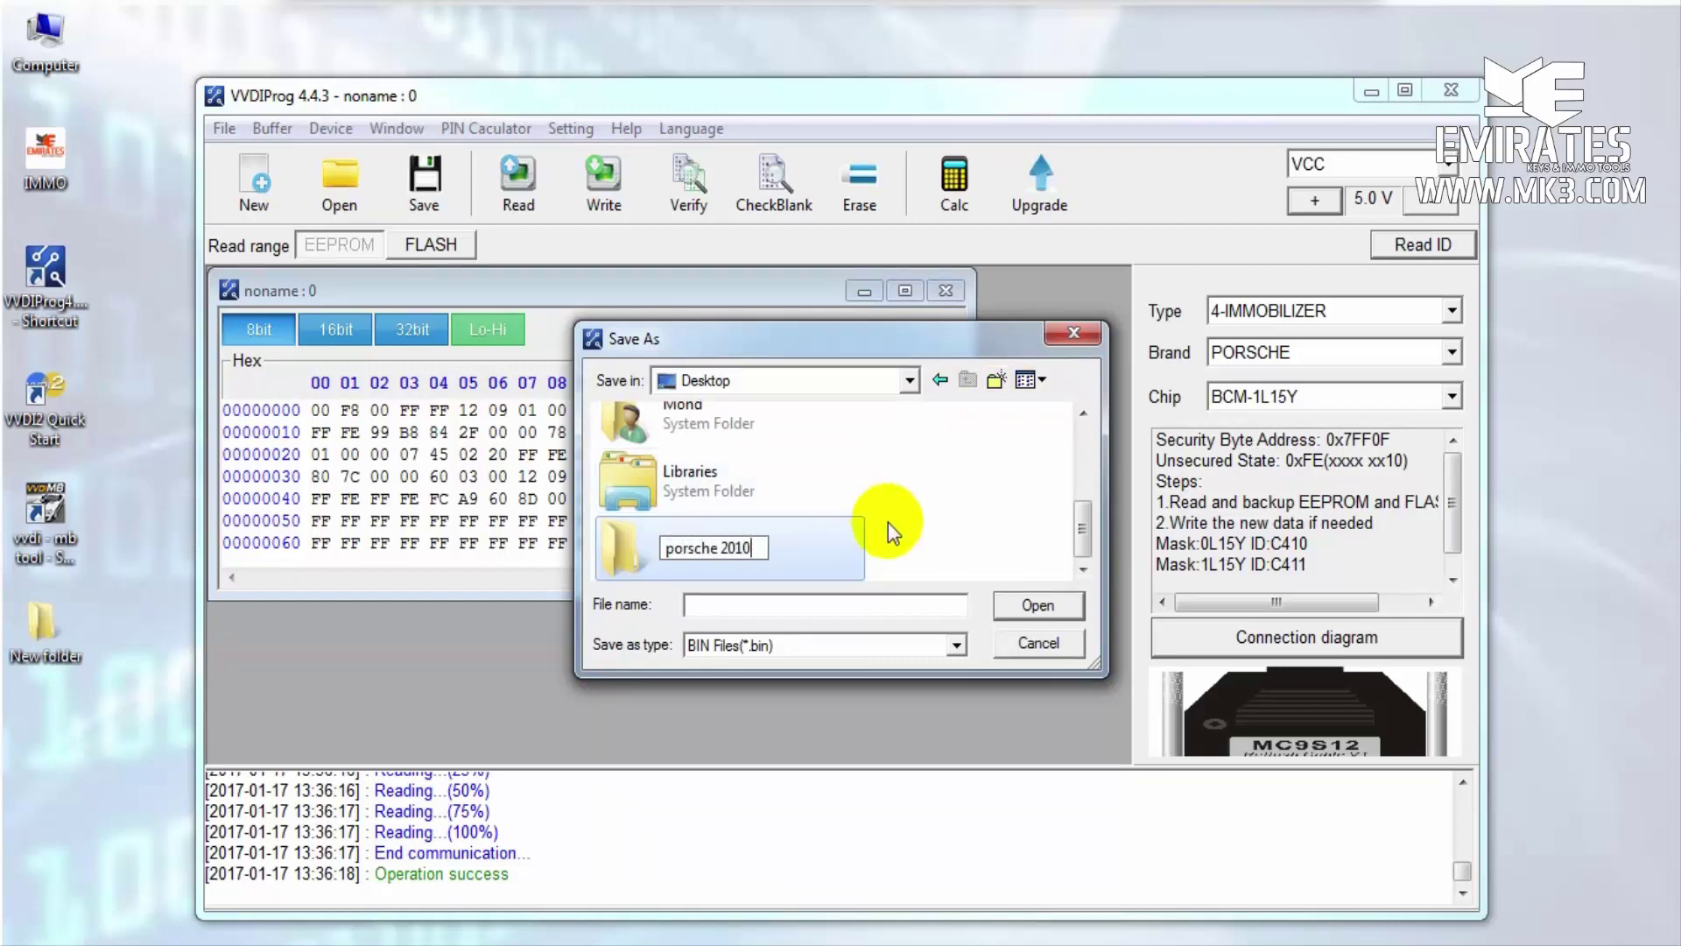
key("Return")
double_click(732, 548)
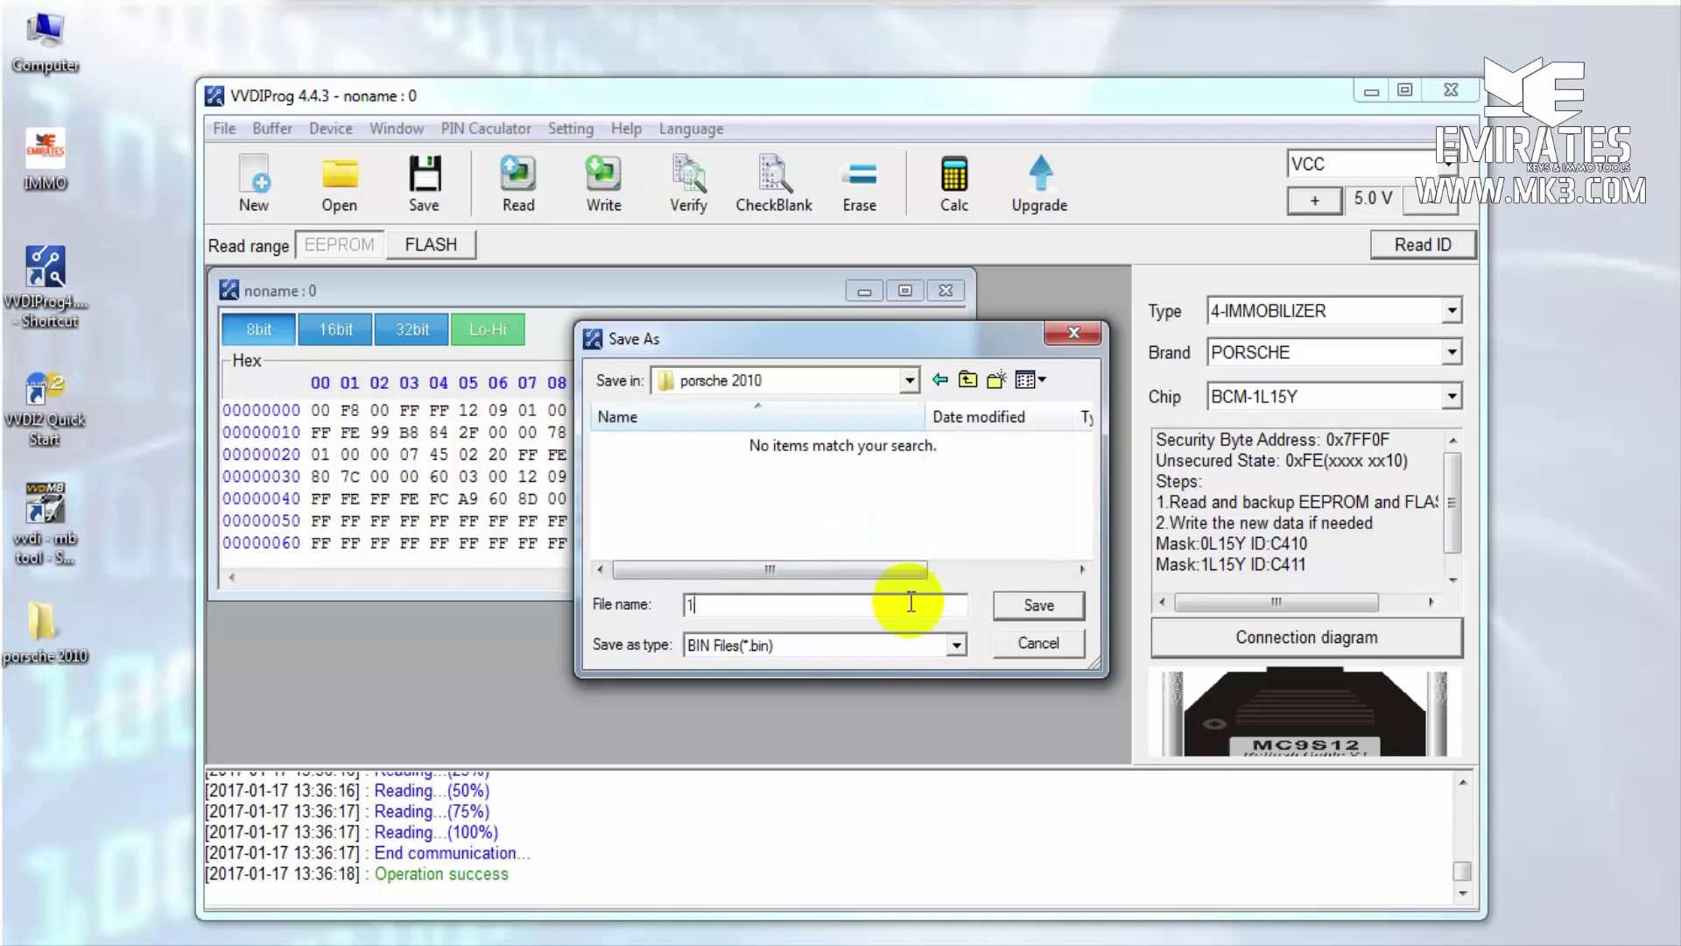
left_click(1036, 604)
- Switch to VVDI2 Quick Start and launch its Porsche module
double_click(56, 401)
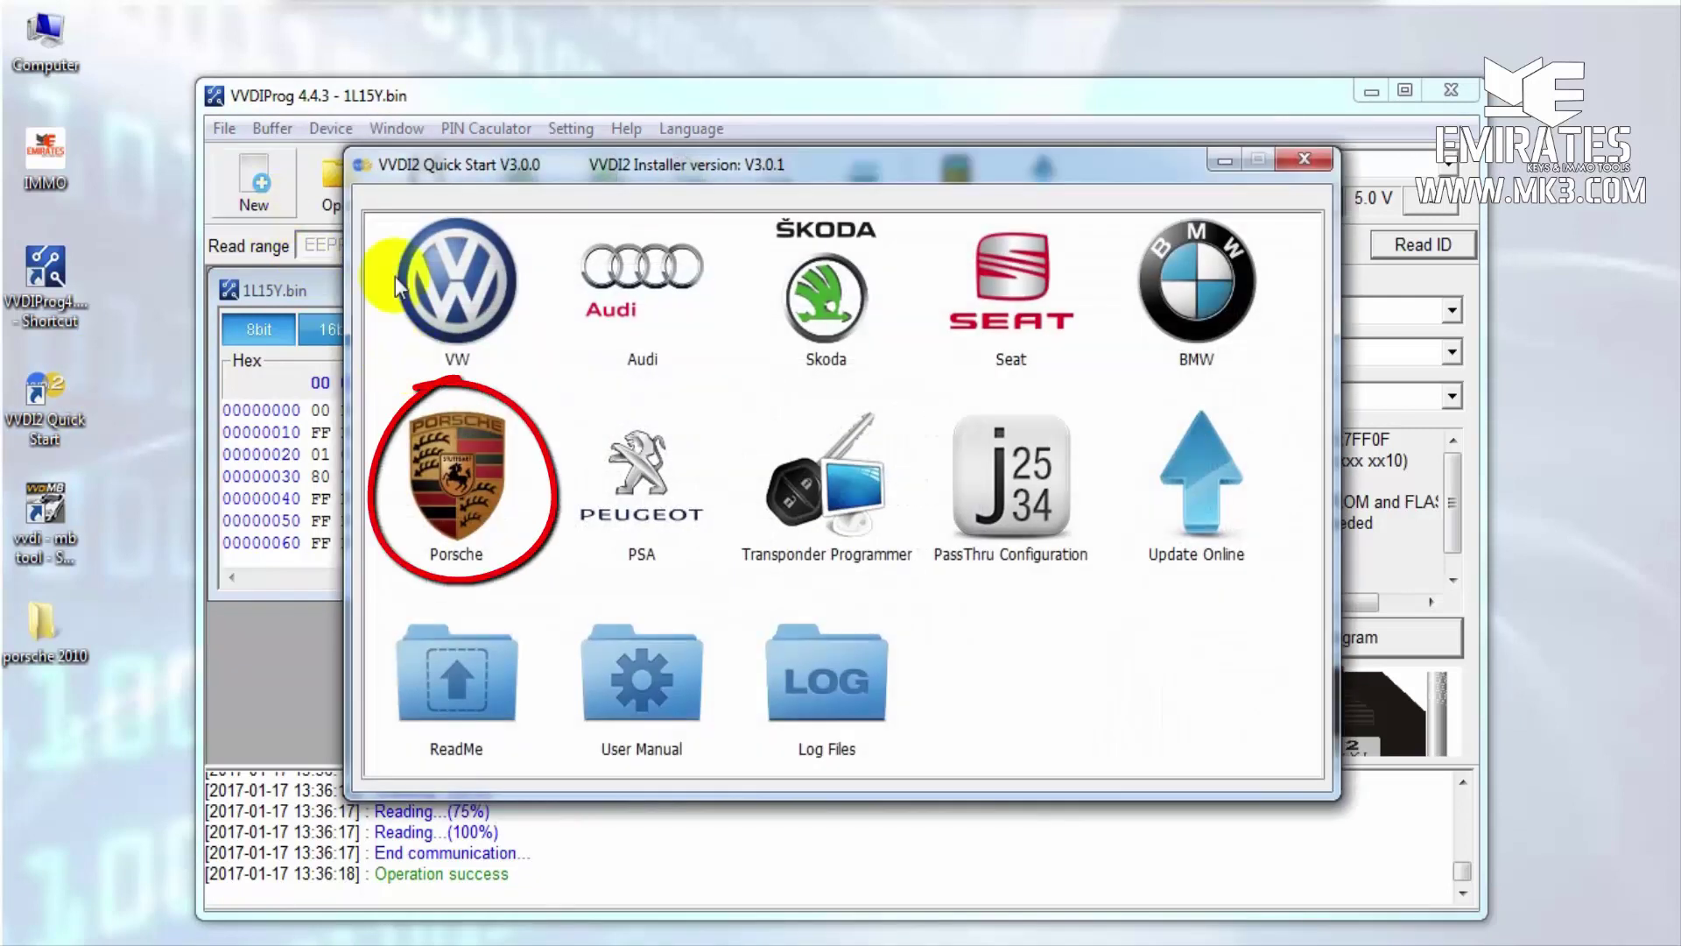
left_click(473, 446)
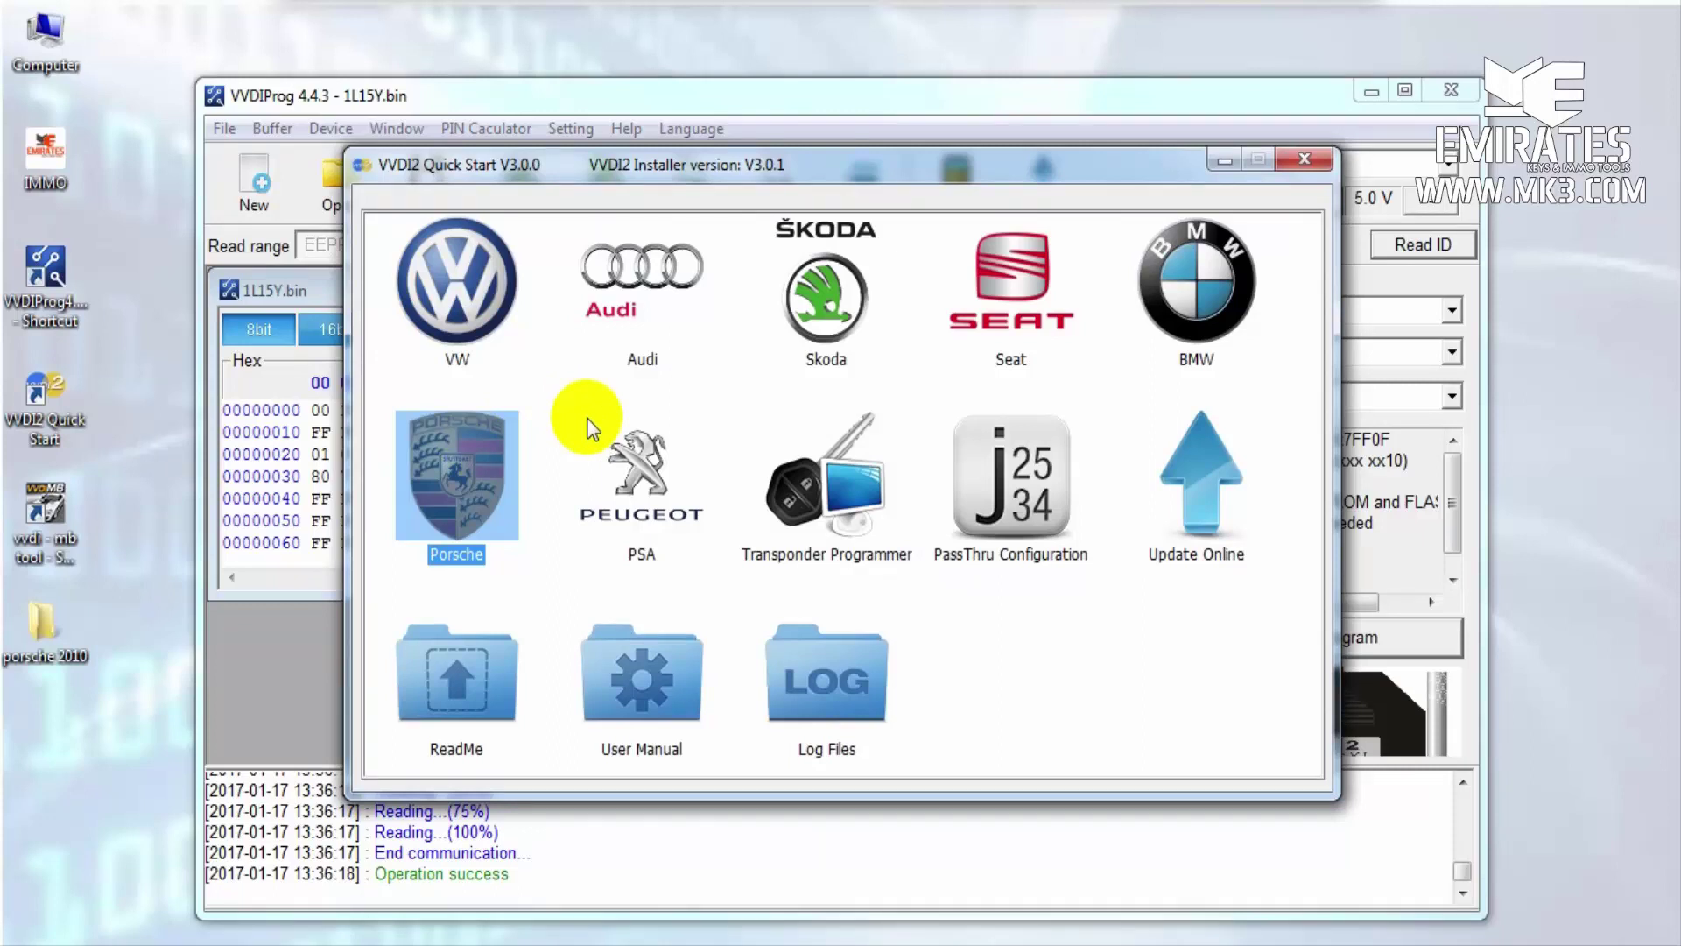
double_click(437, 419)
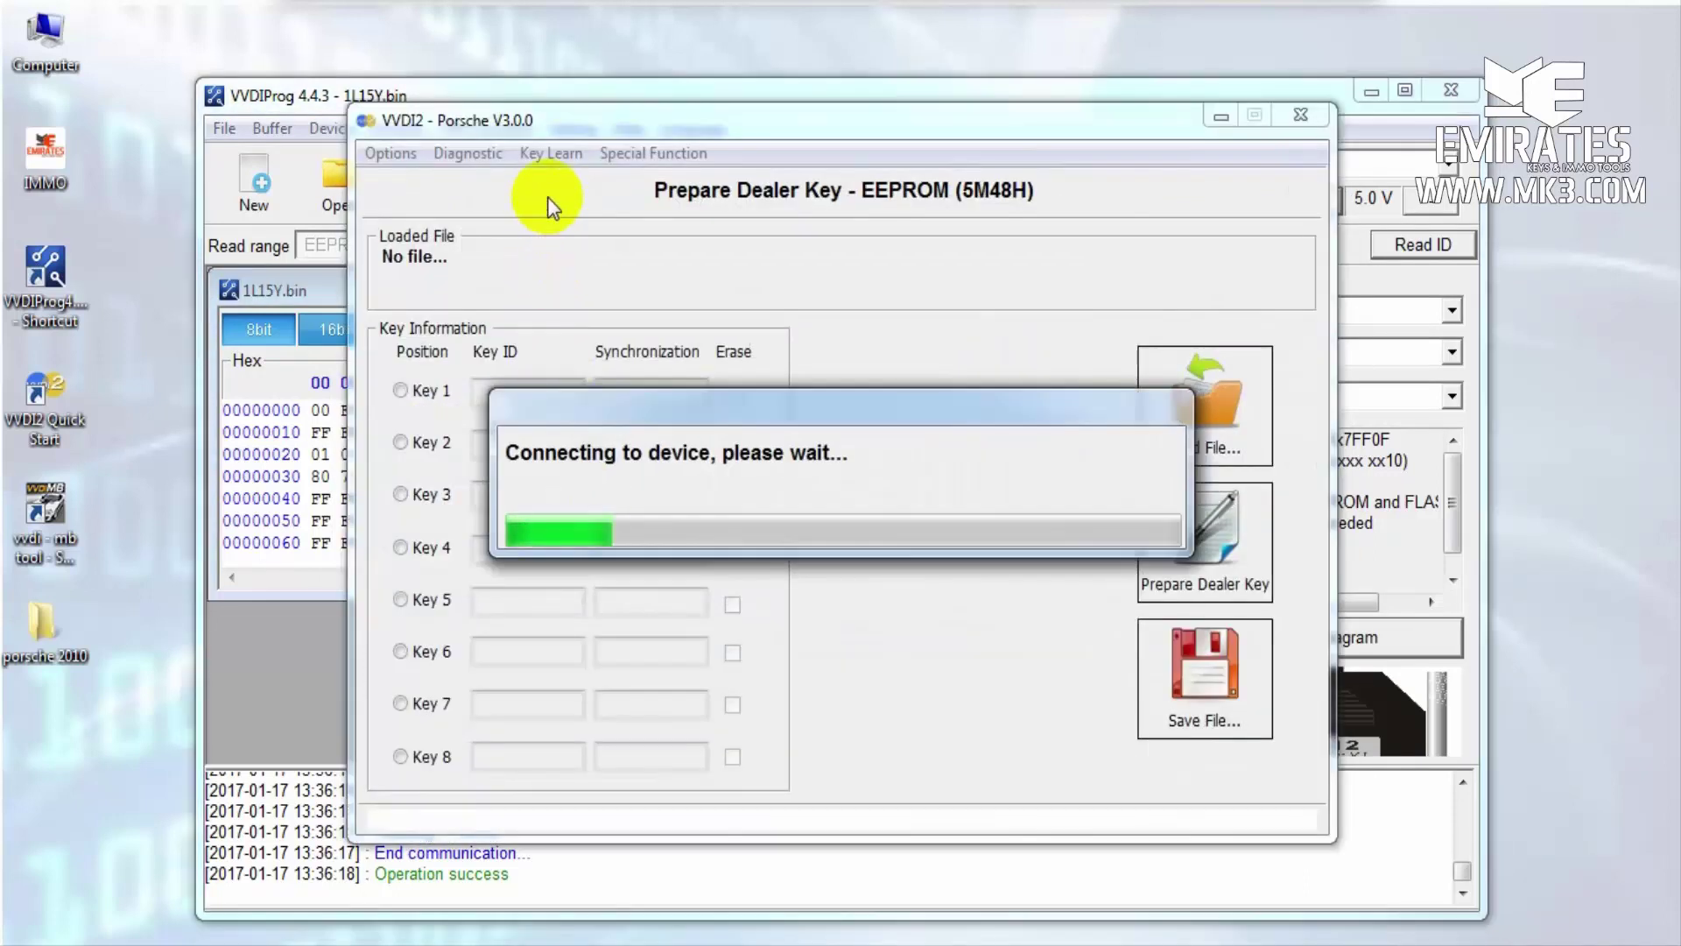
- Open the new Porsche dealer key preparation for EEPROM (1L15Y) and load 1L15Y.bin from the porsche 2010 folder
left_click(553, 155)
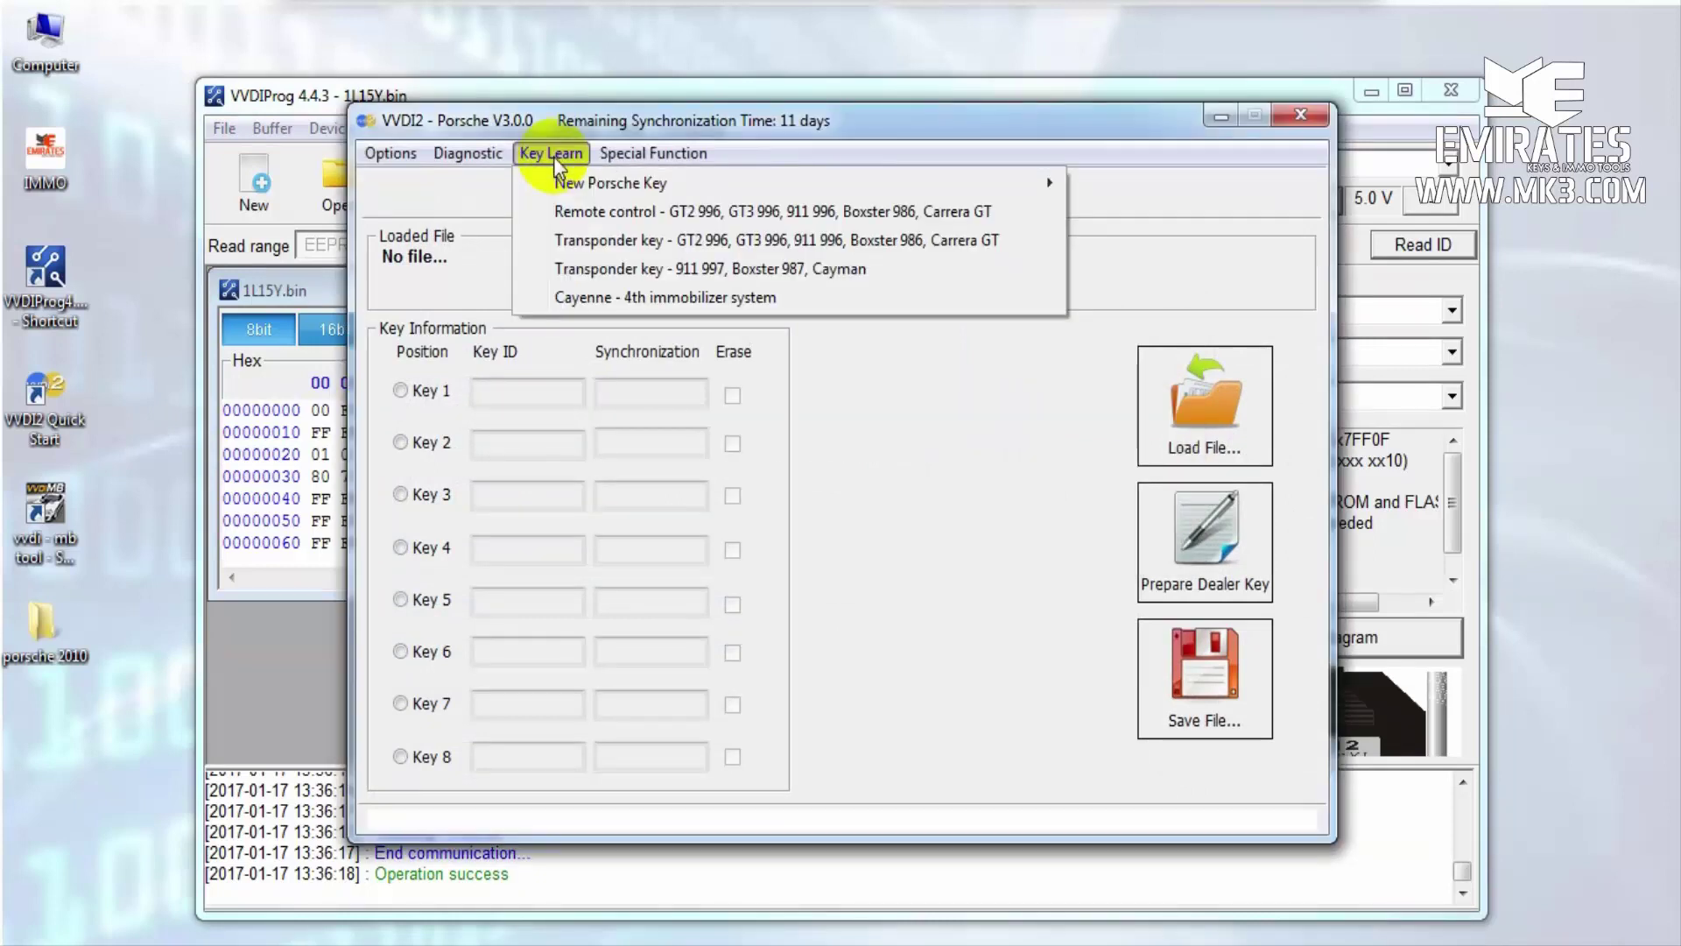
mouse_move(550, 184)
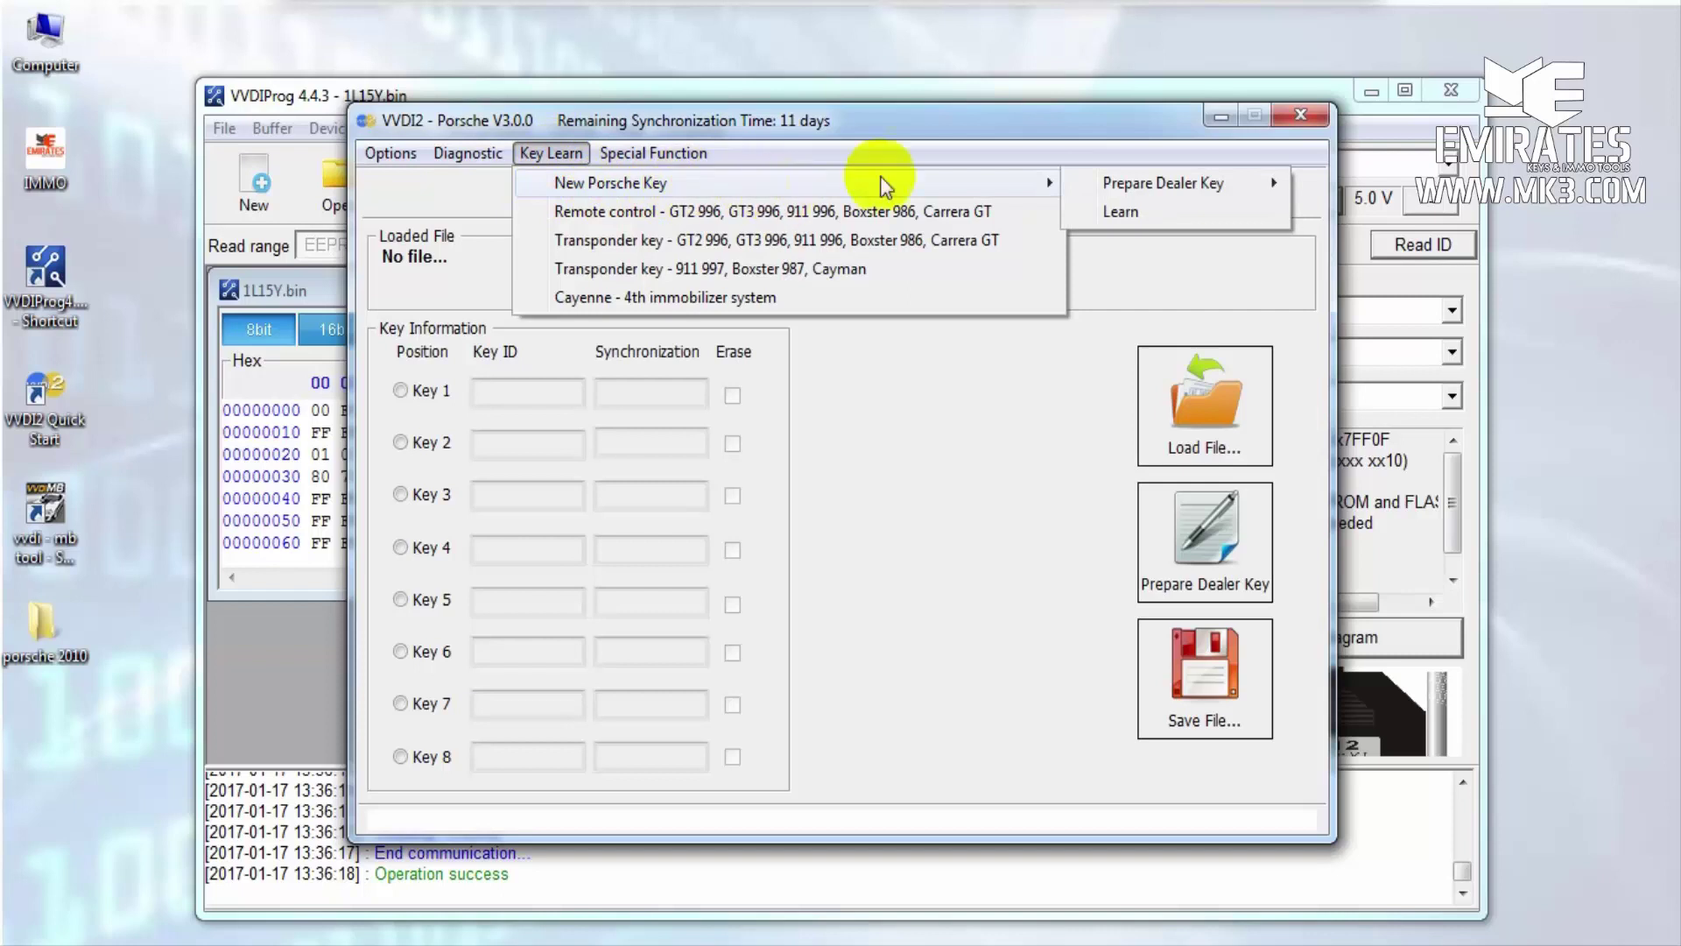
mouse_move(1114, 181)
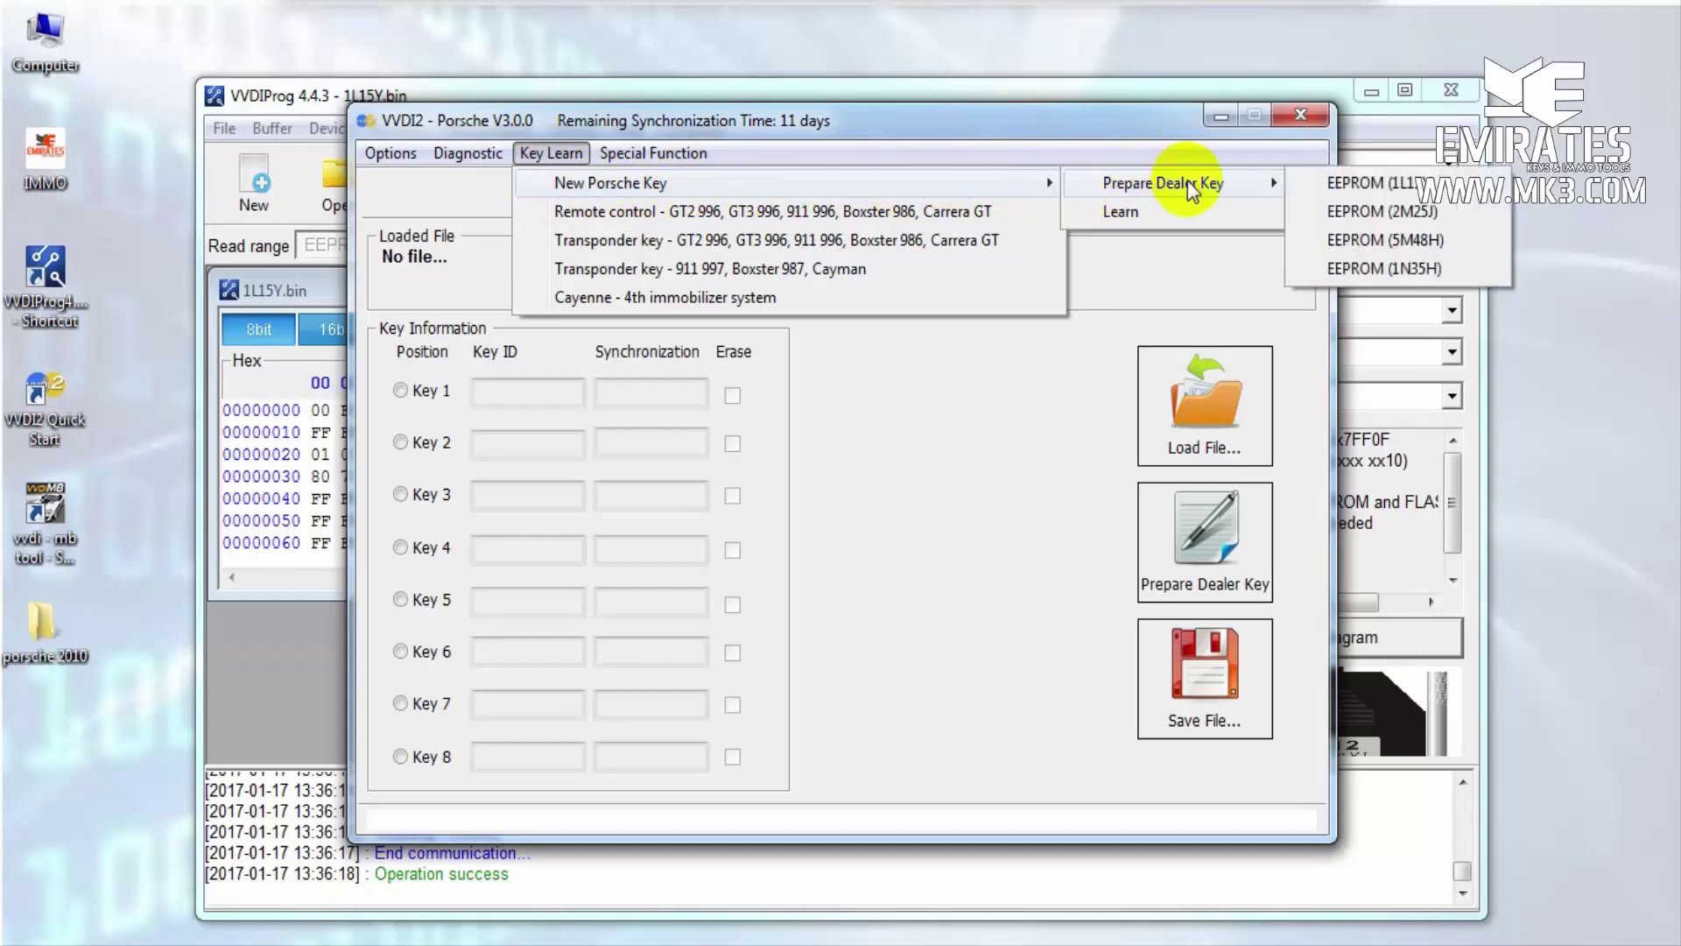
left_click(1339, 186)
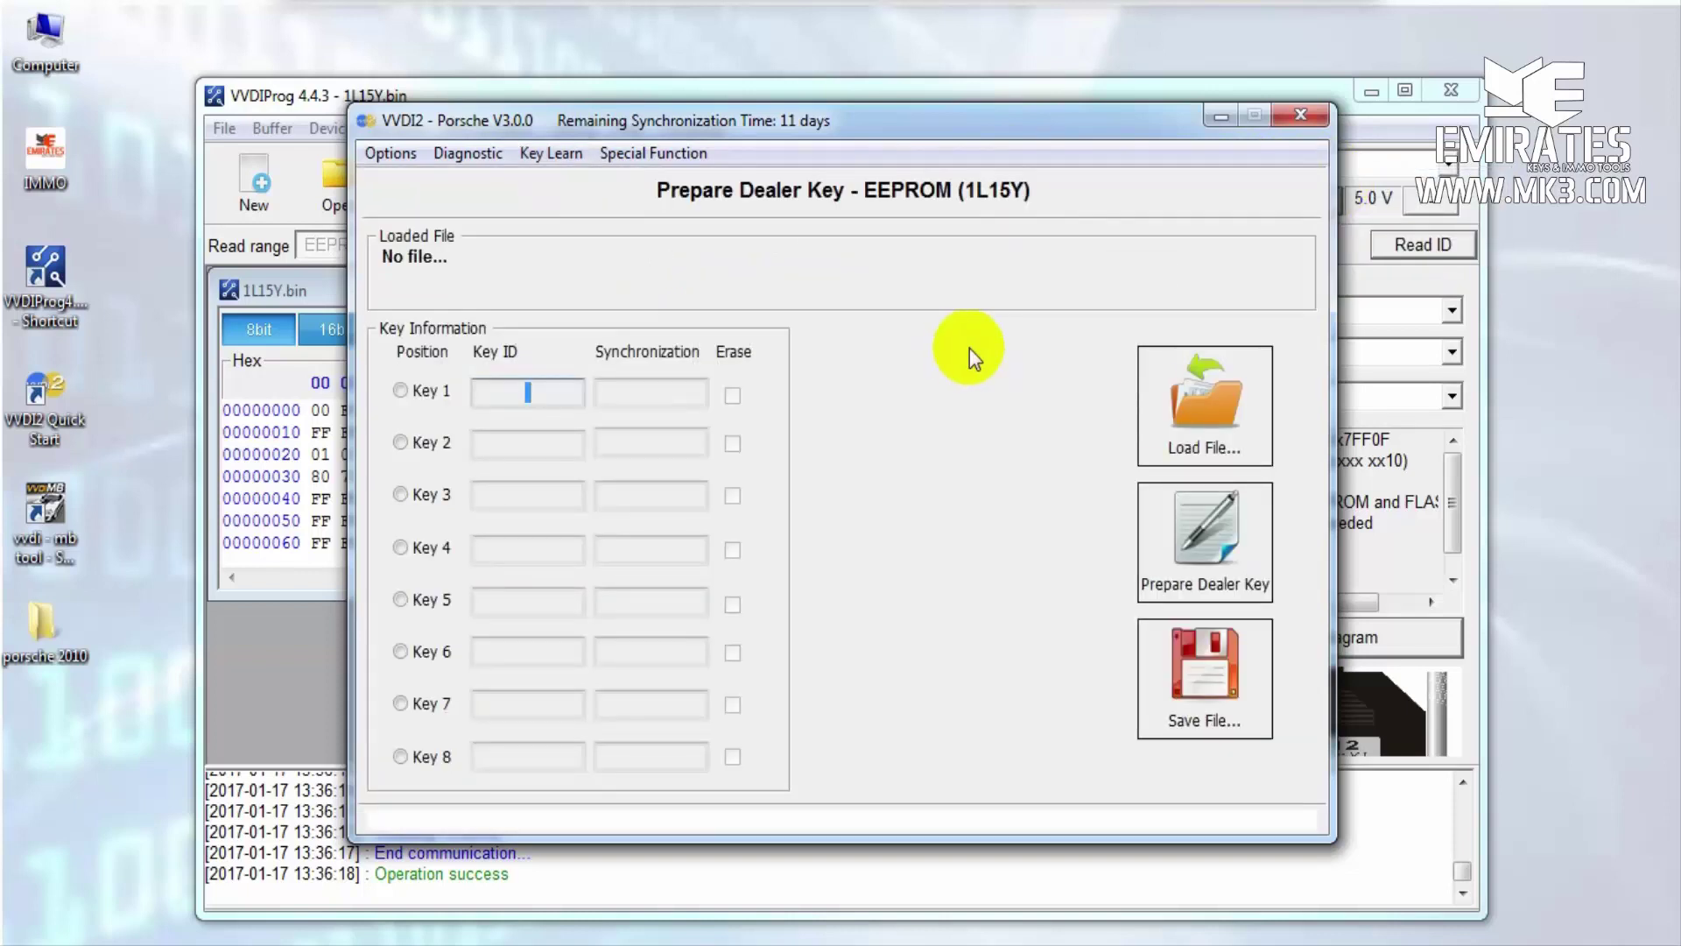
left_click(1215, 415)
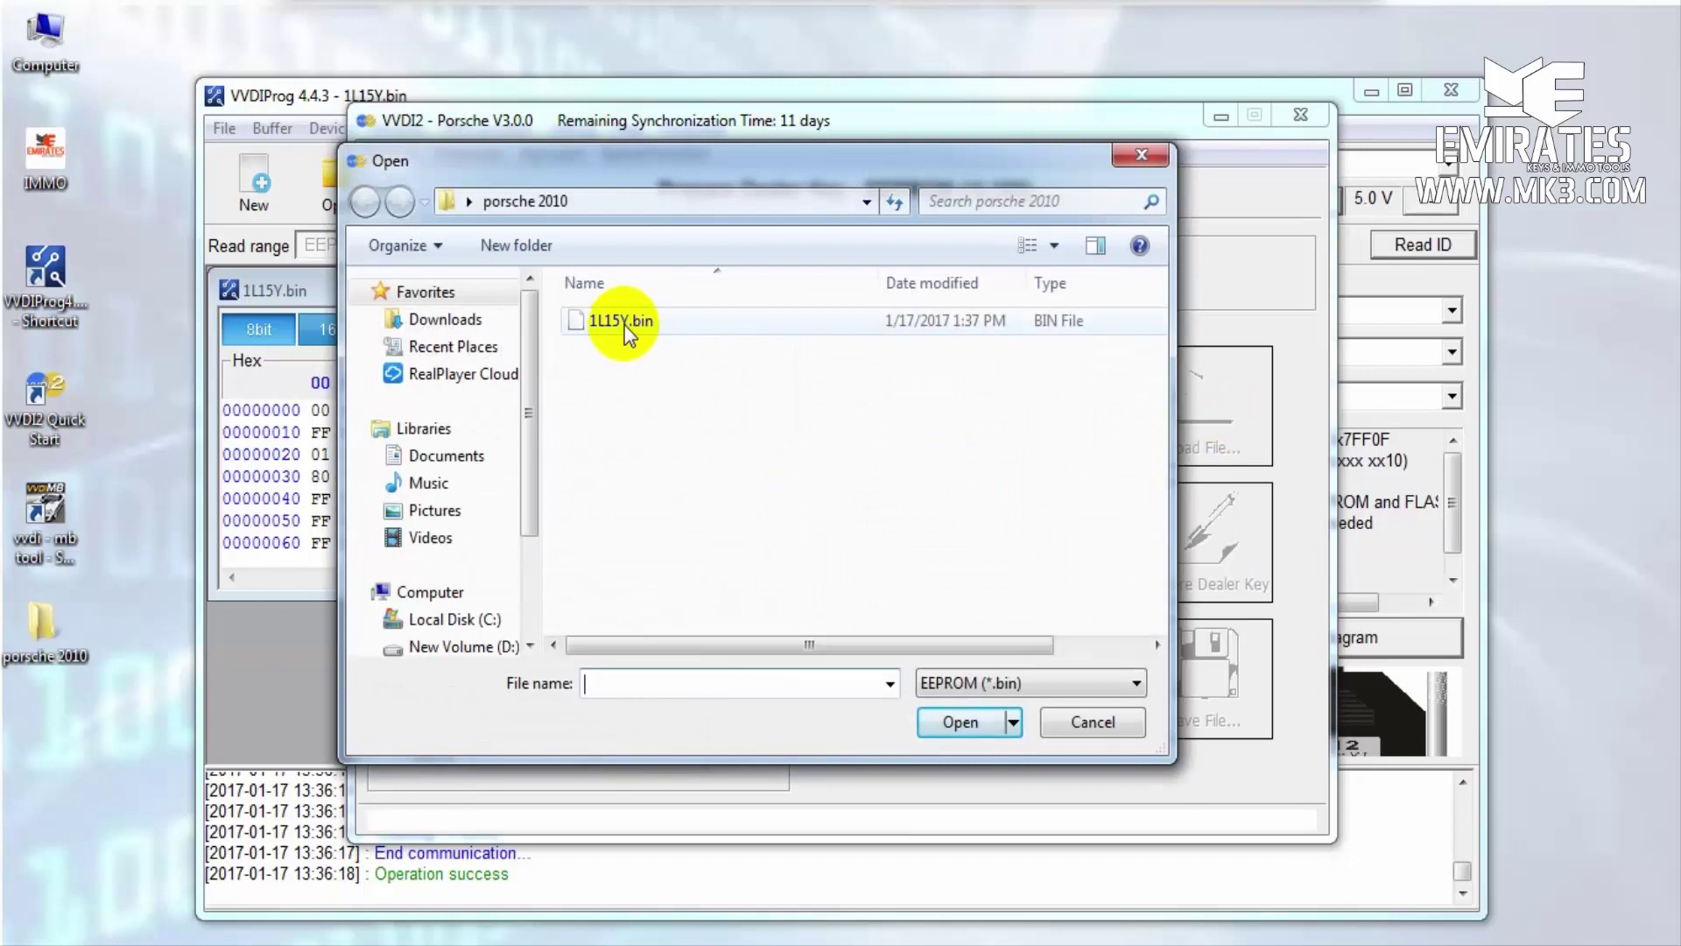
double_click(624, 322)
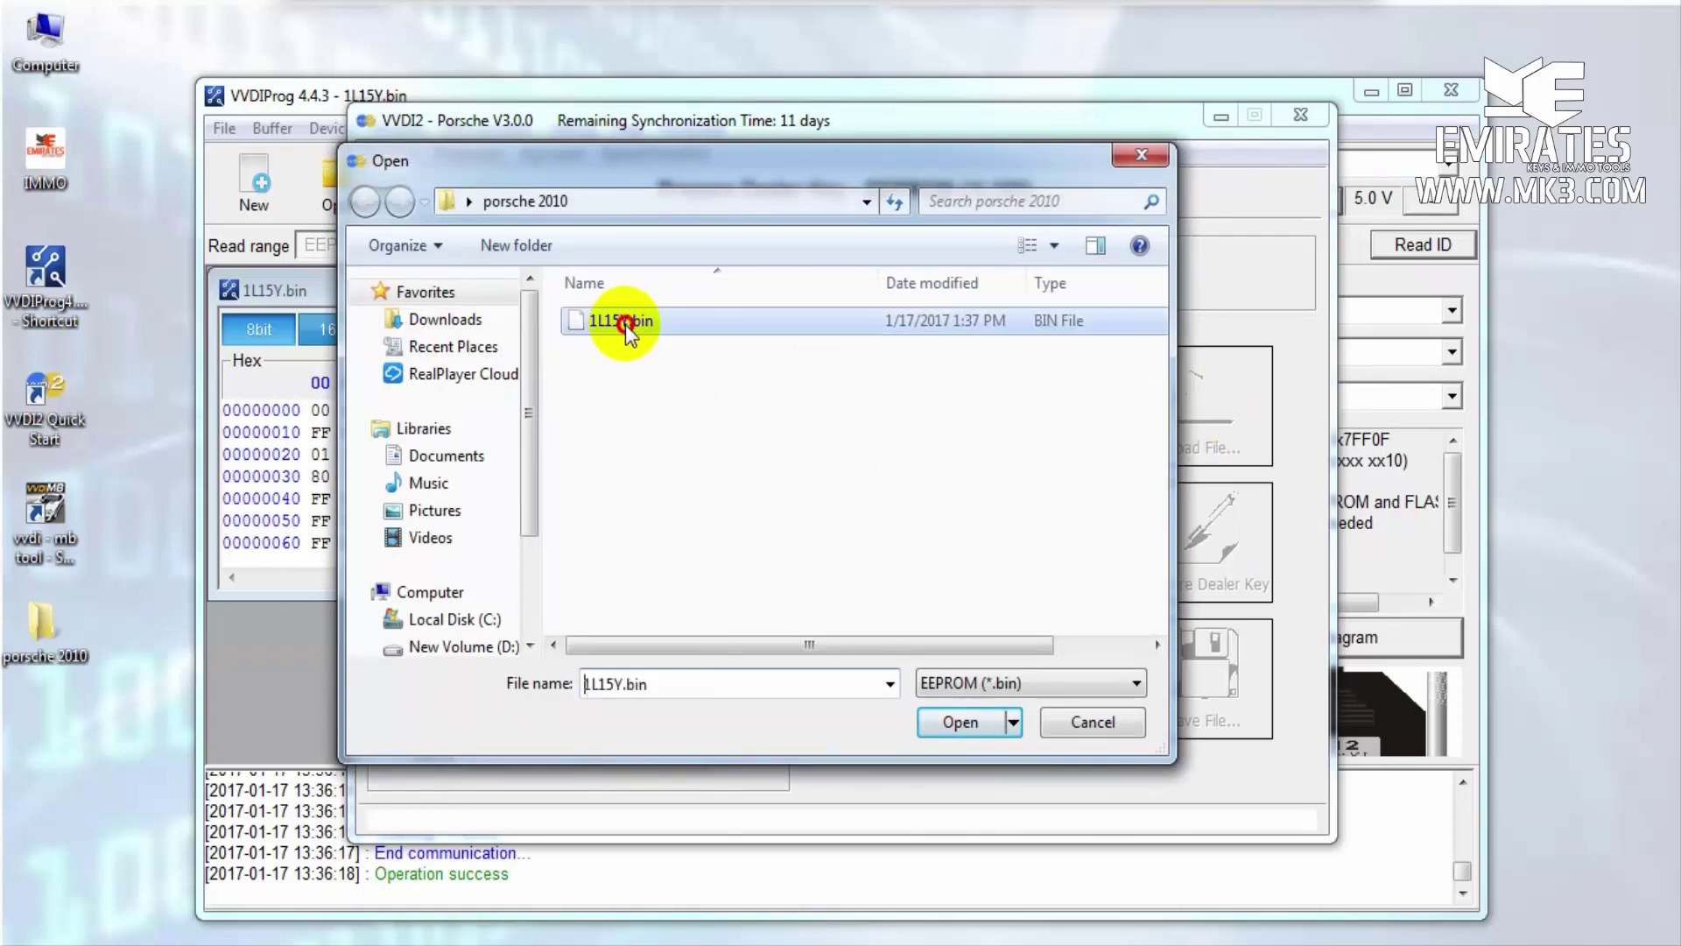
- Prepare a dealer key in the Key 3 position and save the new EEPROM dump as "1L15Y after key number 3"
left_click(415, 499)
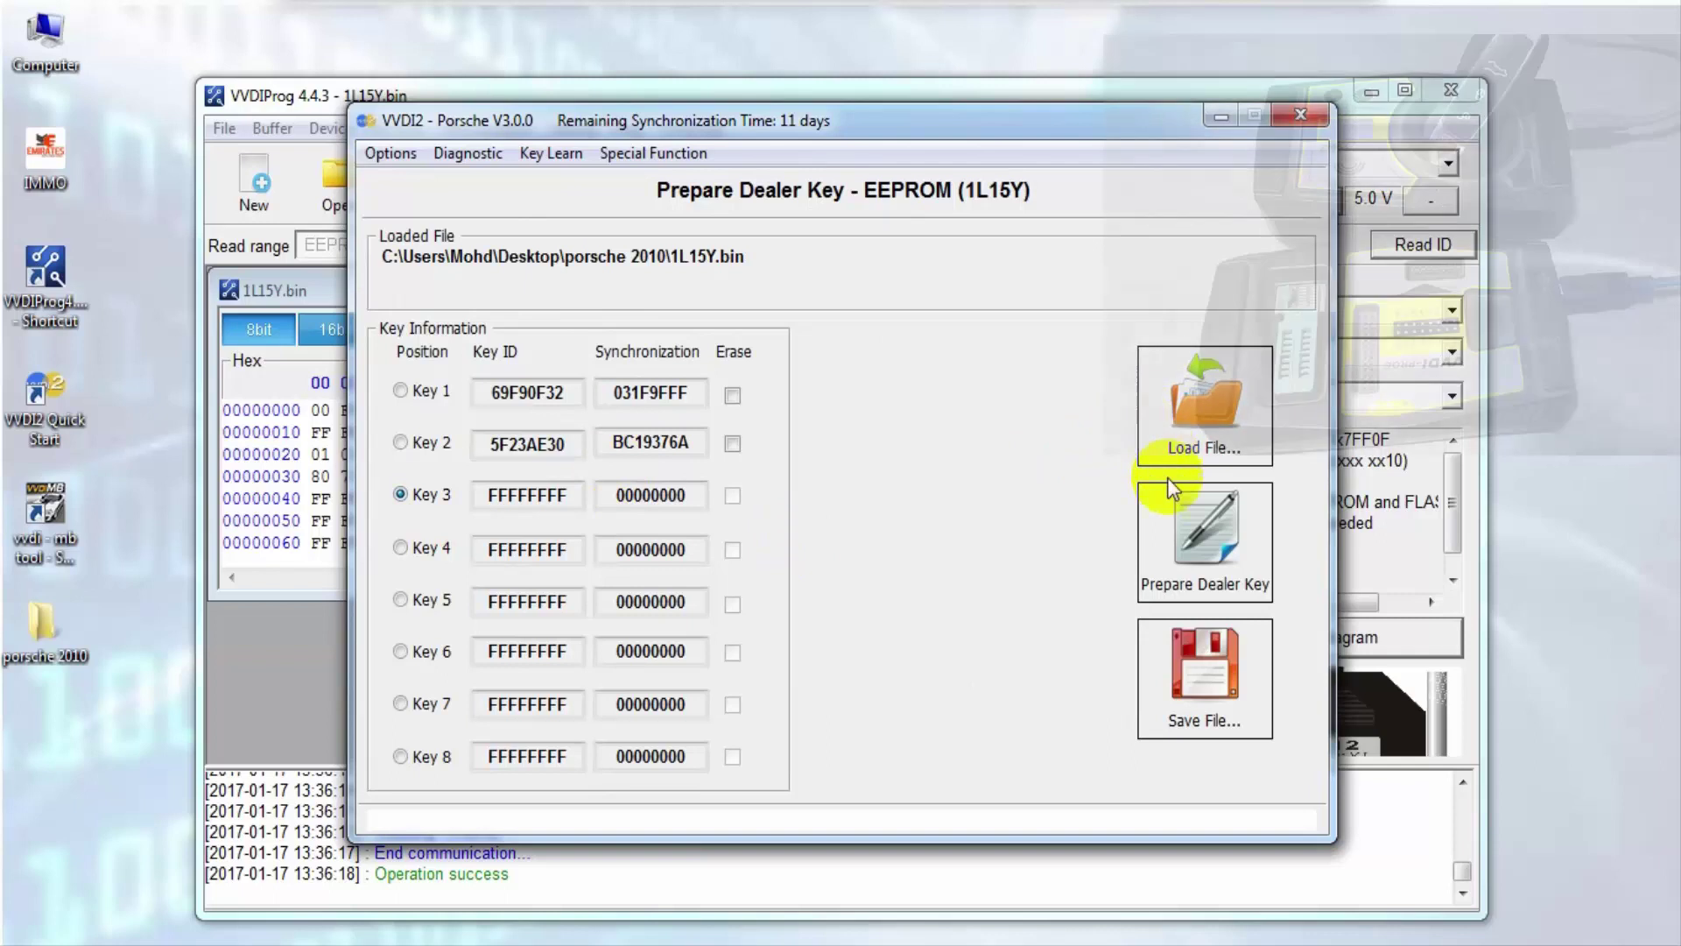
left_click(1175, 553)
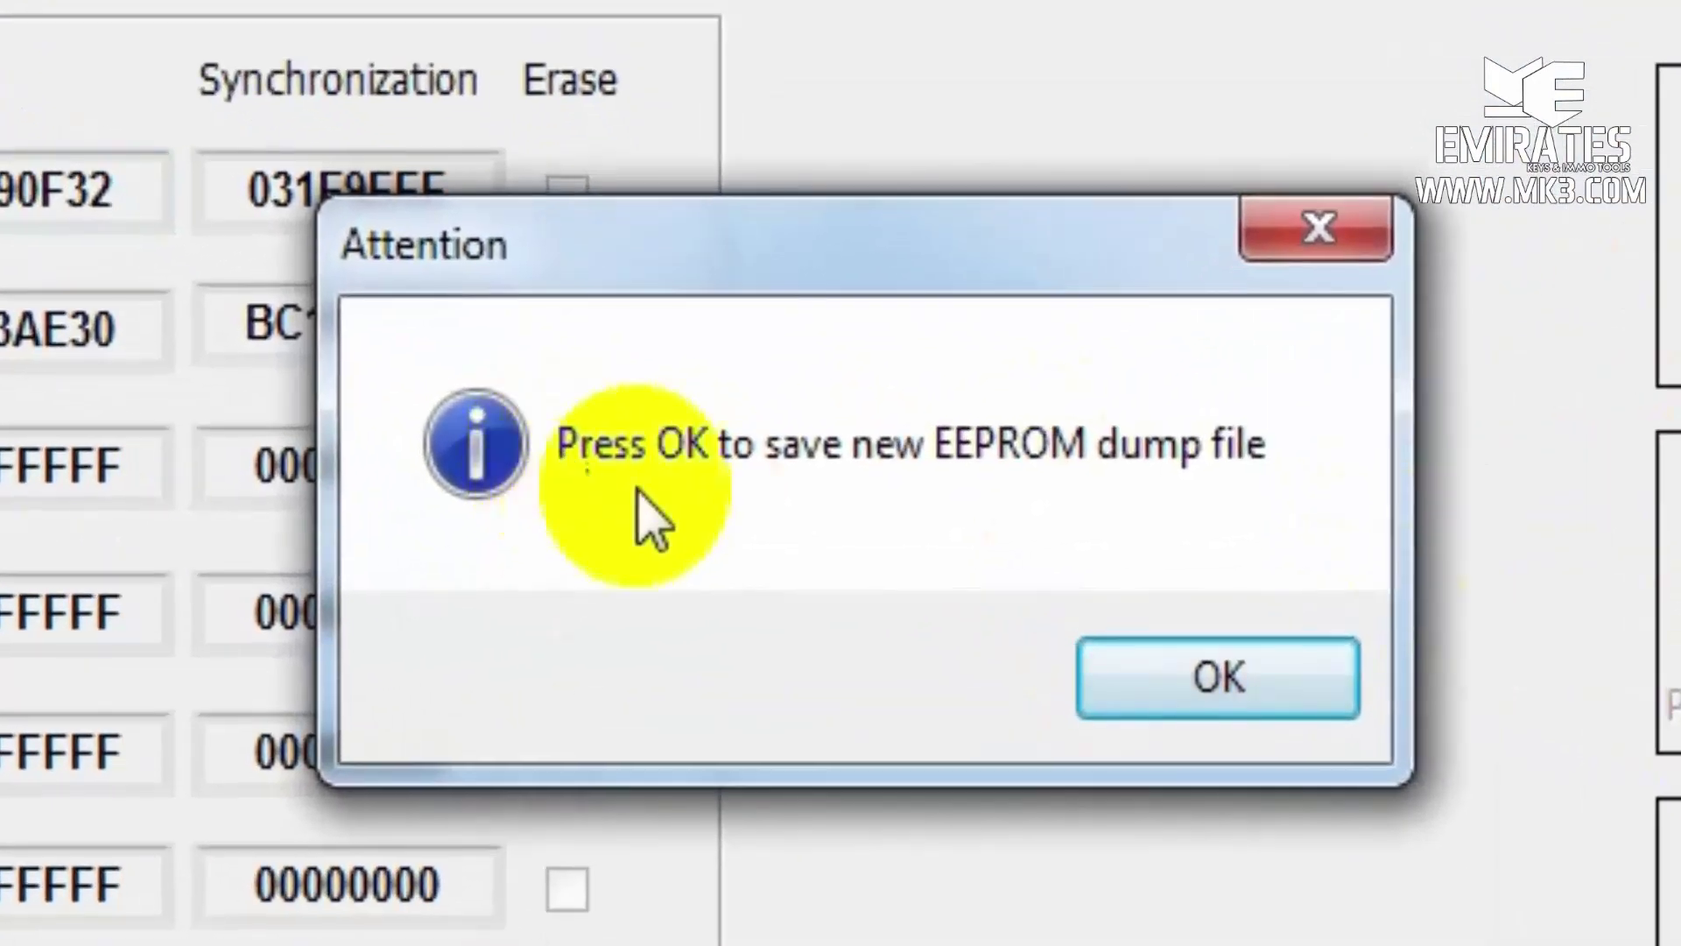
left_click(1156, 670)
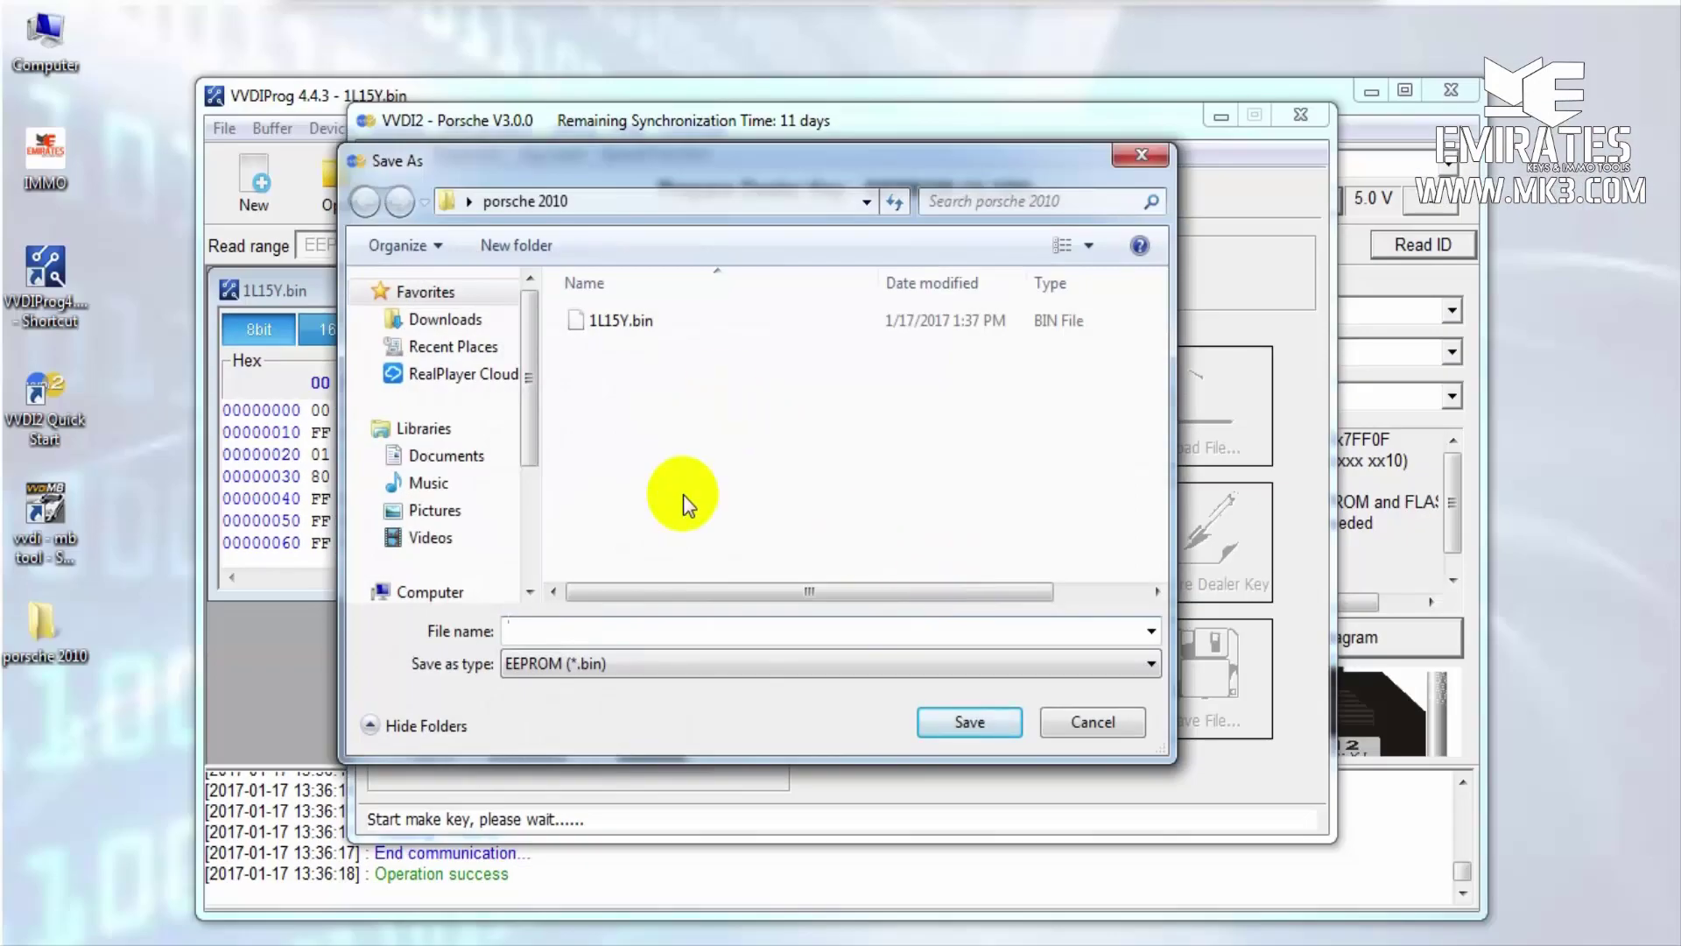
type("1L15")
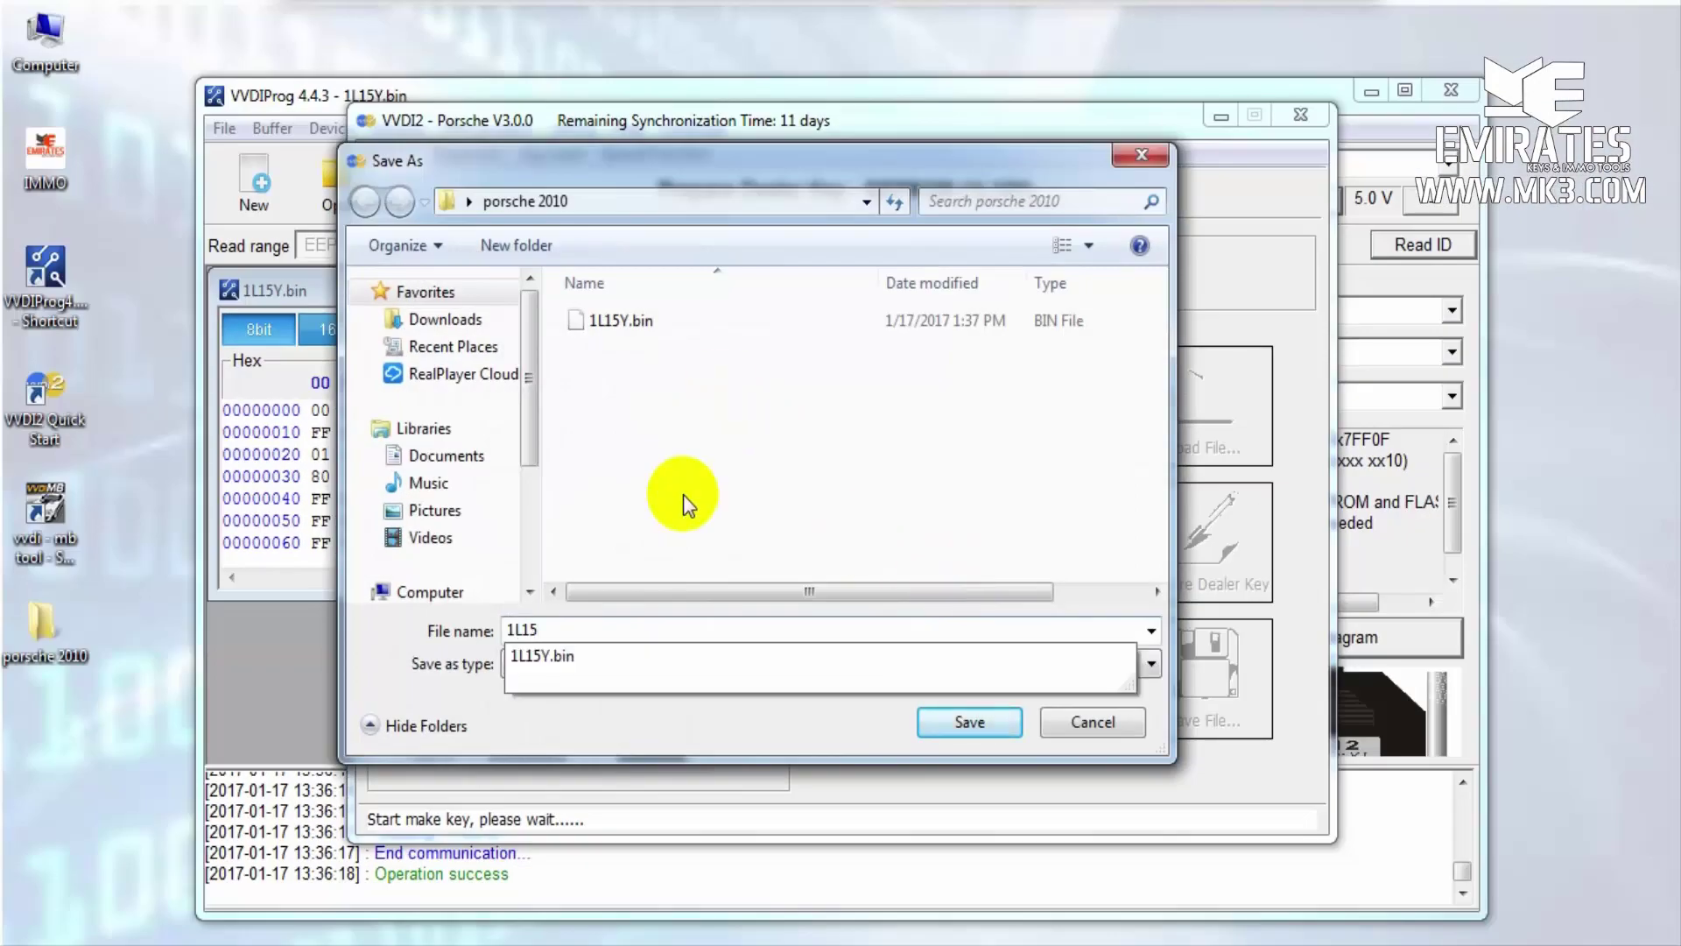
type("Y af")
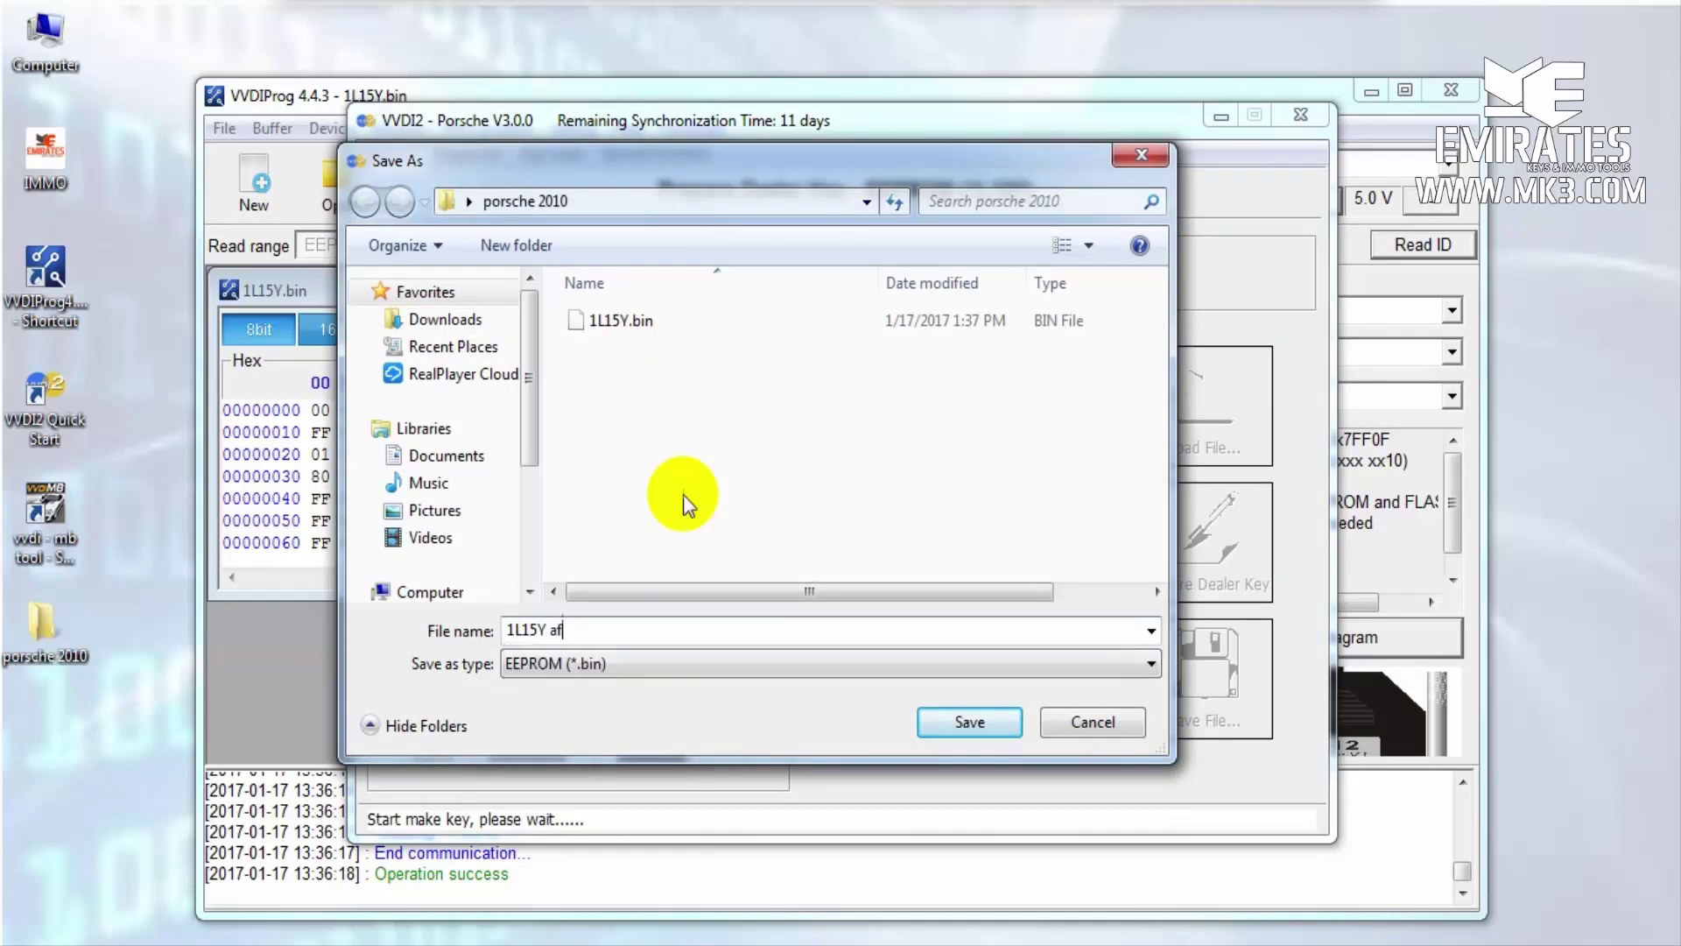
type("ter key number 3")
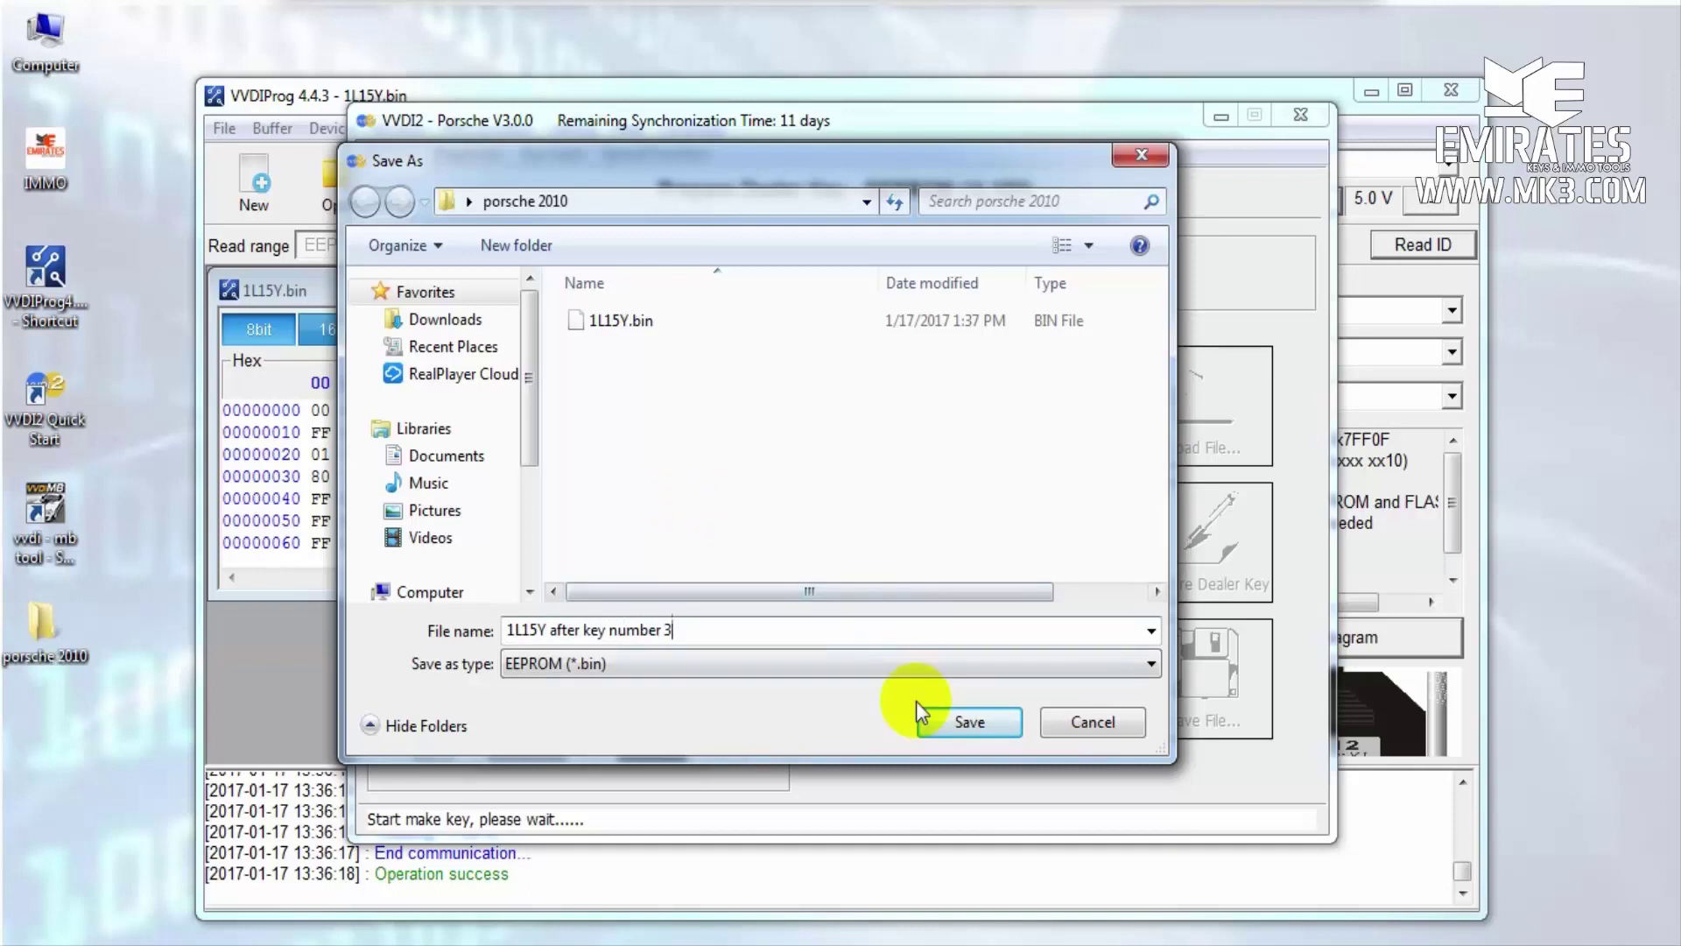
left_click(942, 723)
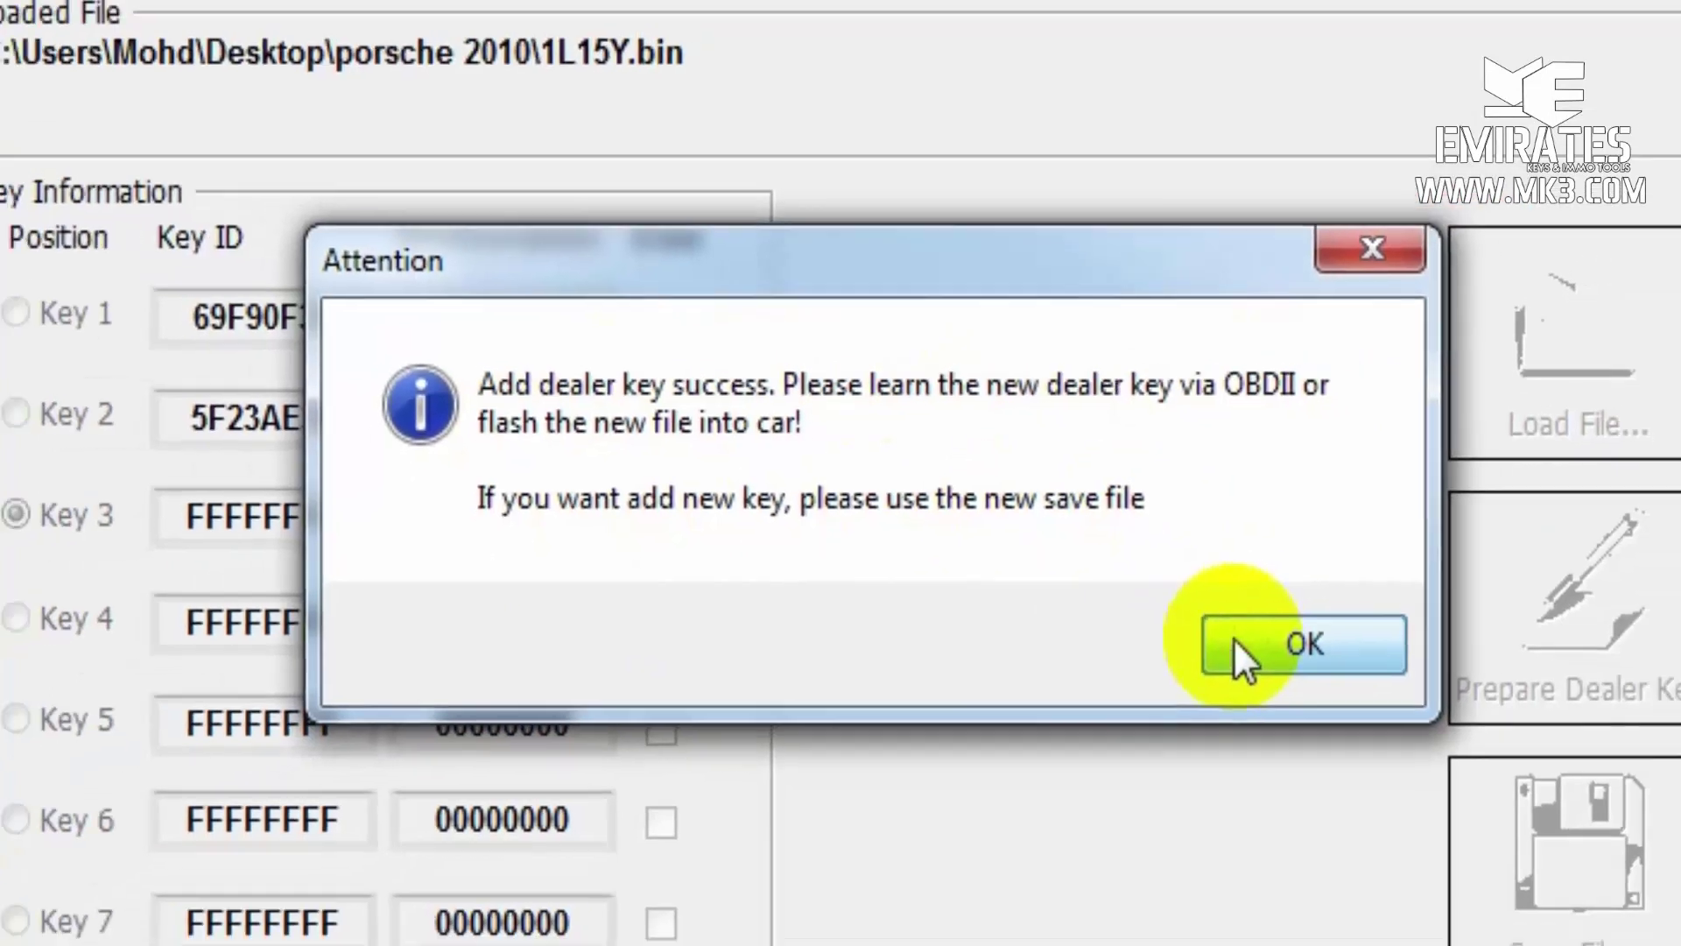
left_click(1294, 663)
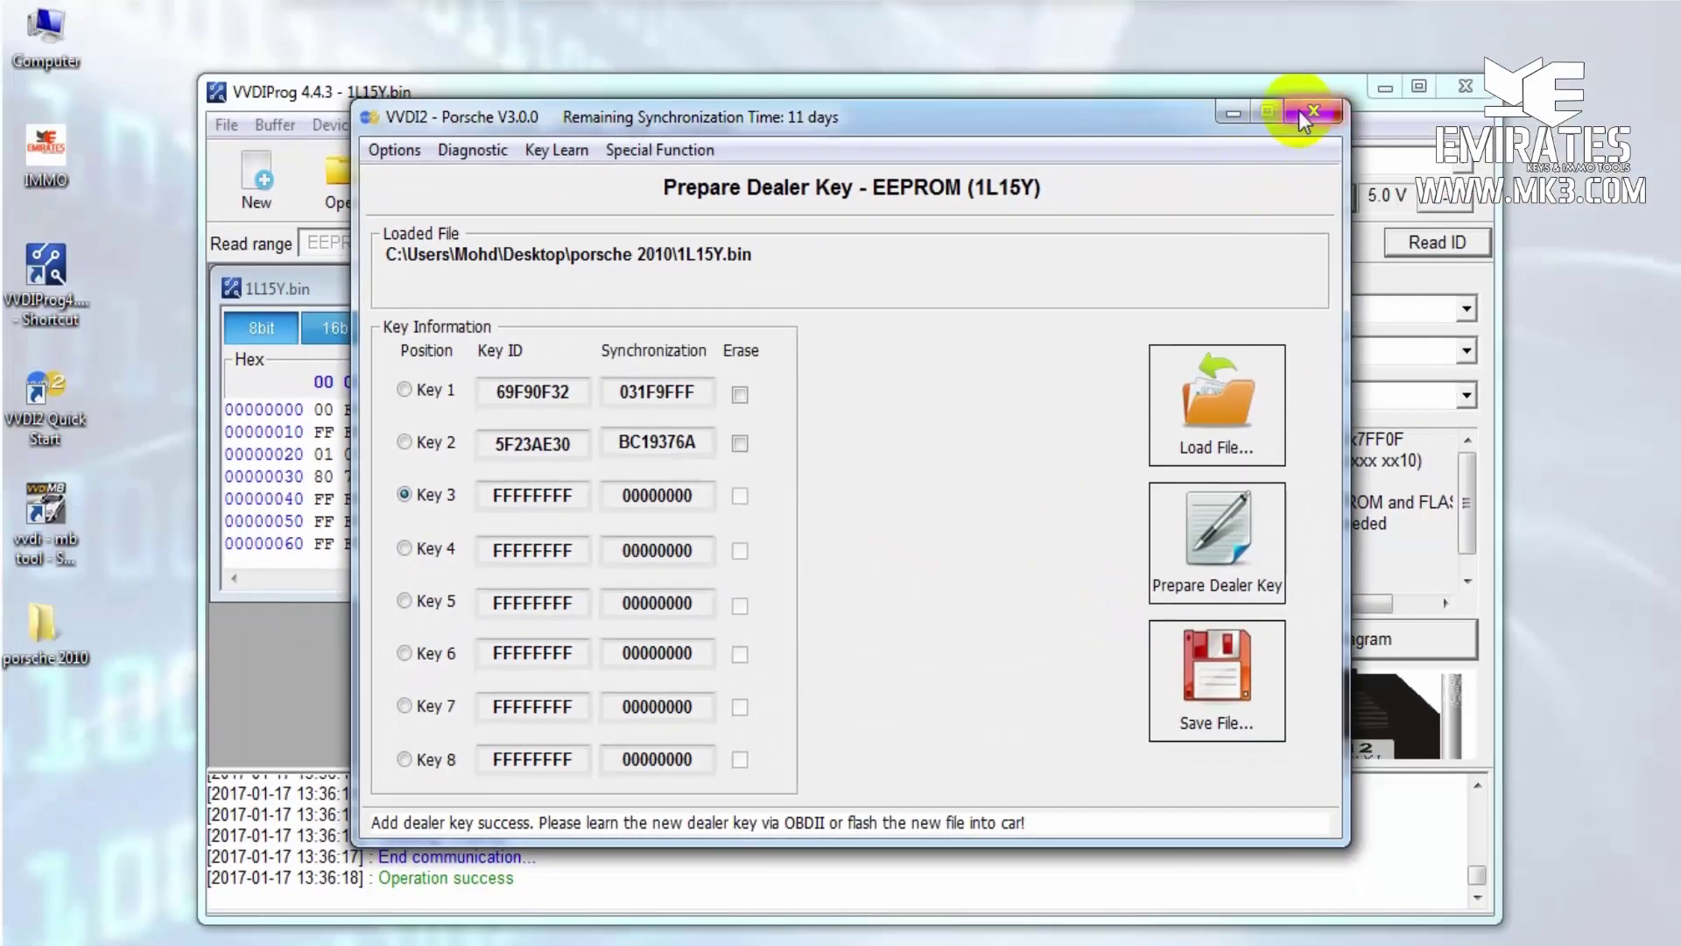
- Exit the VVDI2 Porsche module and close VVDI2 Quick Start to return to VVDIProg
left_click(1303, 119)
left_click(811, 543)
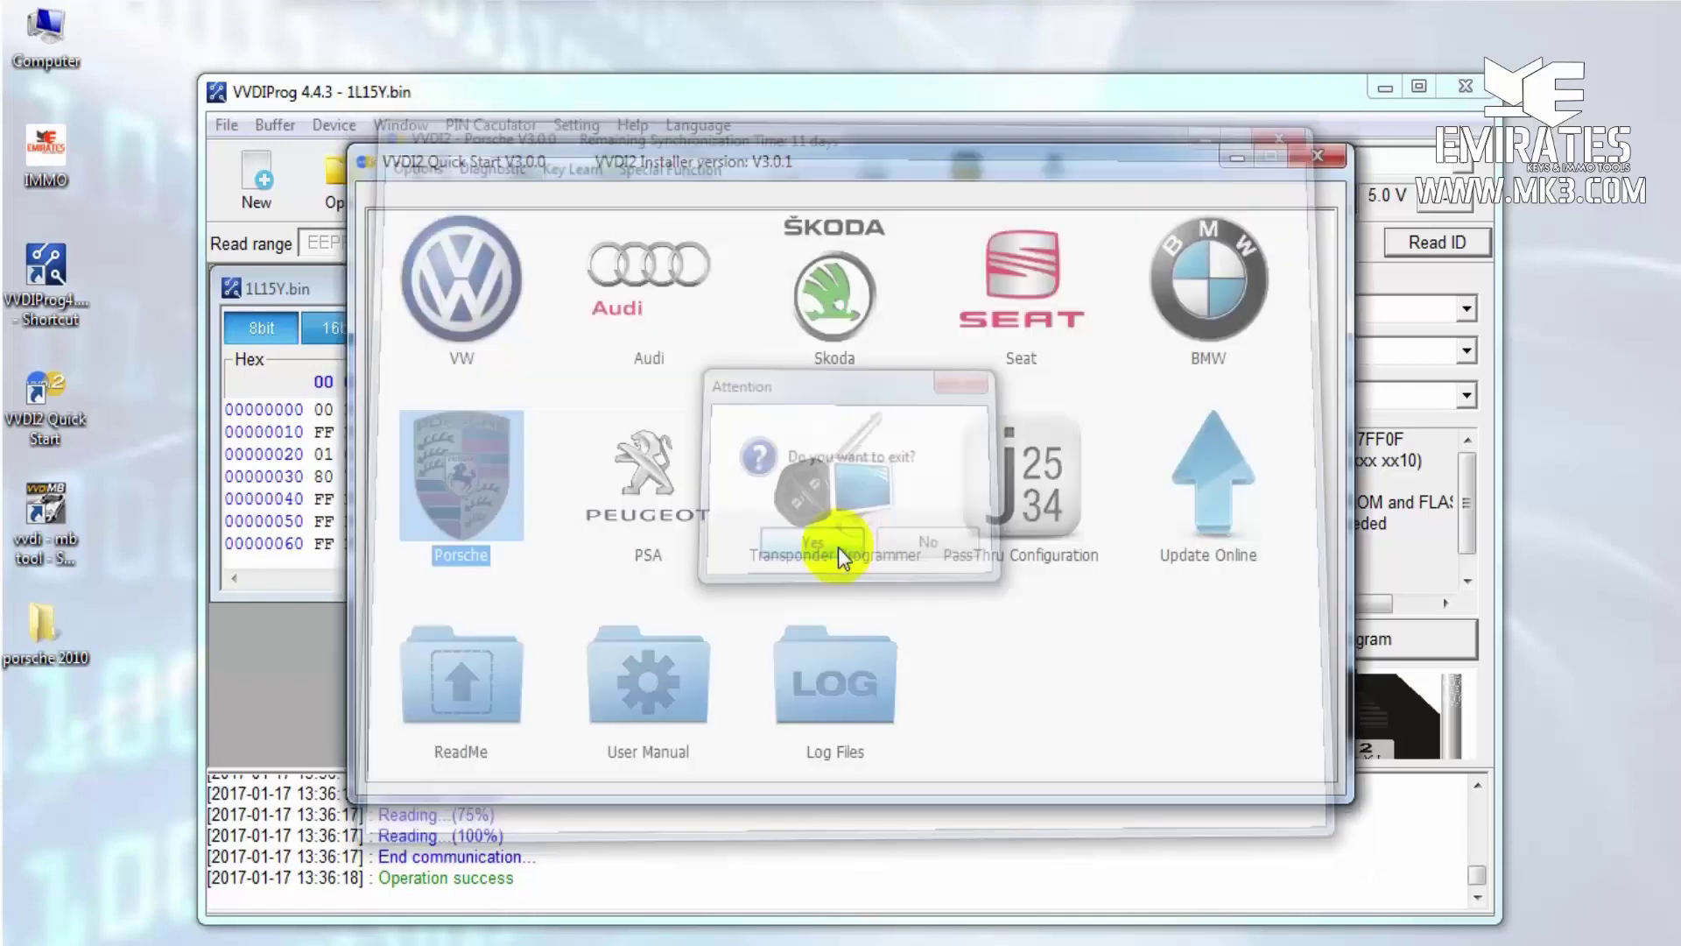
left_click(1297, 158)
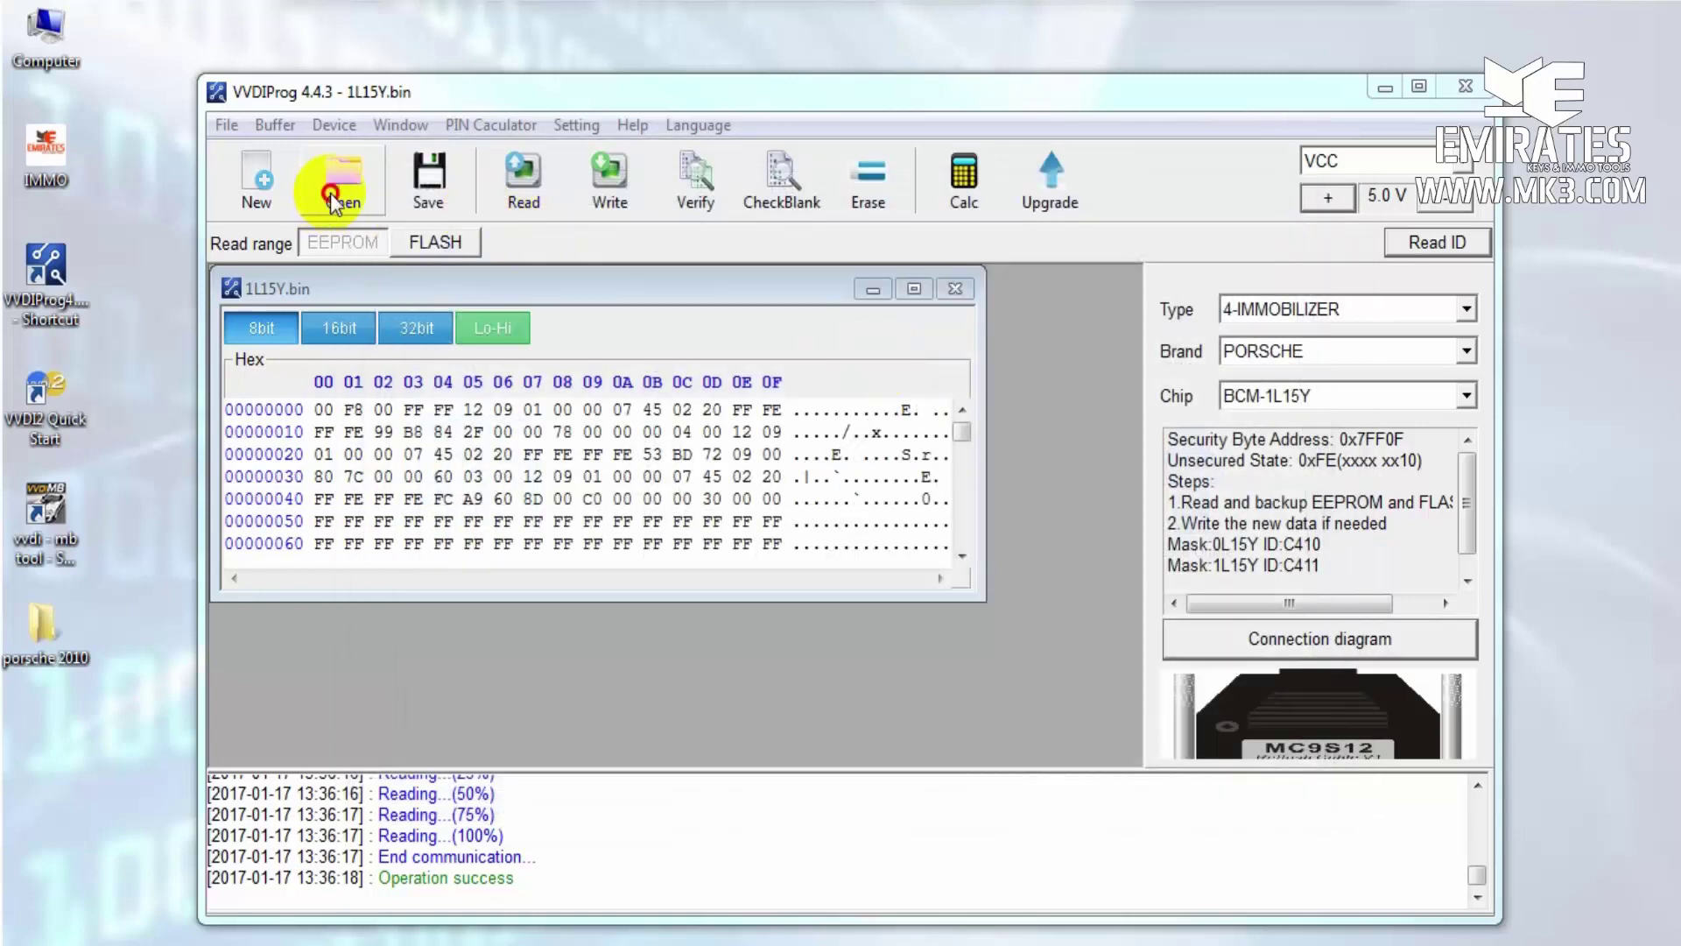
- Open "1L15Y after key number 3.bin", write it to the BCM's EEPROM and close the dump
left_click(333, 200)
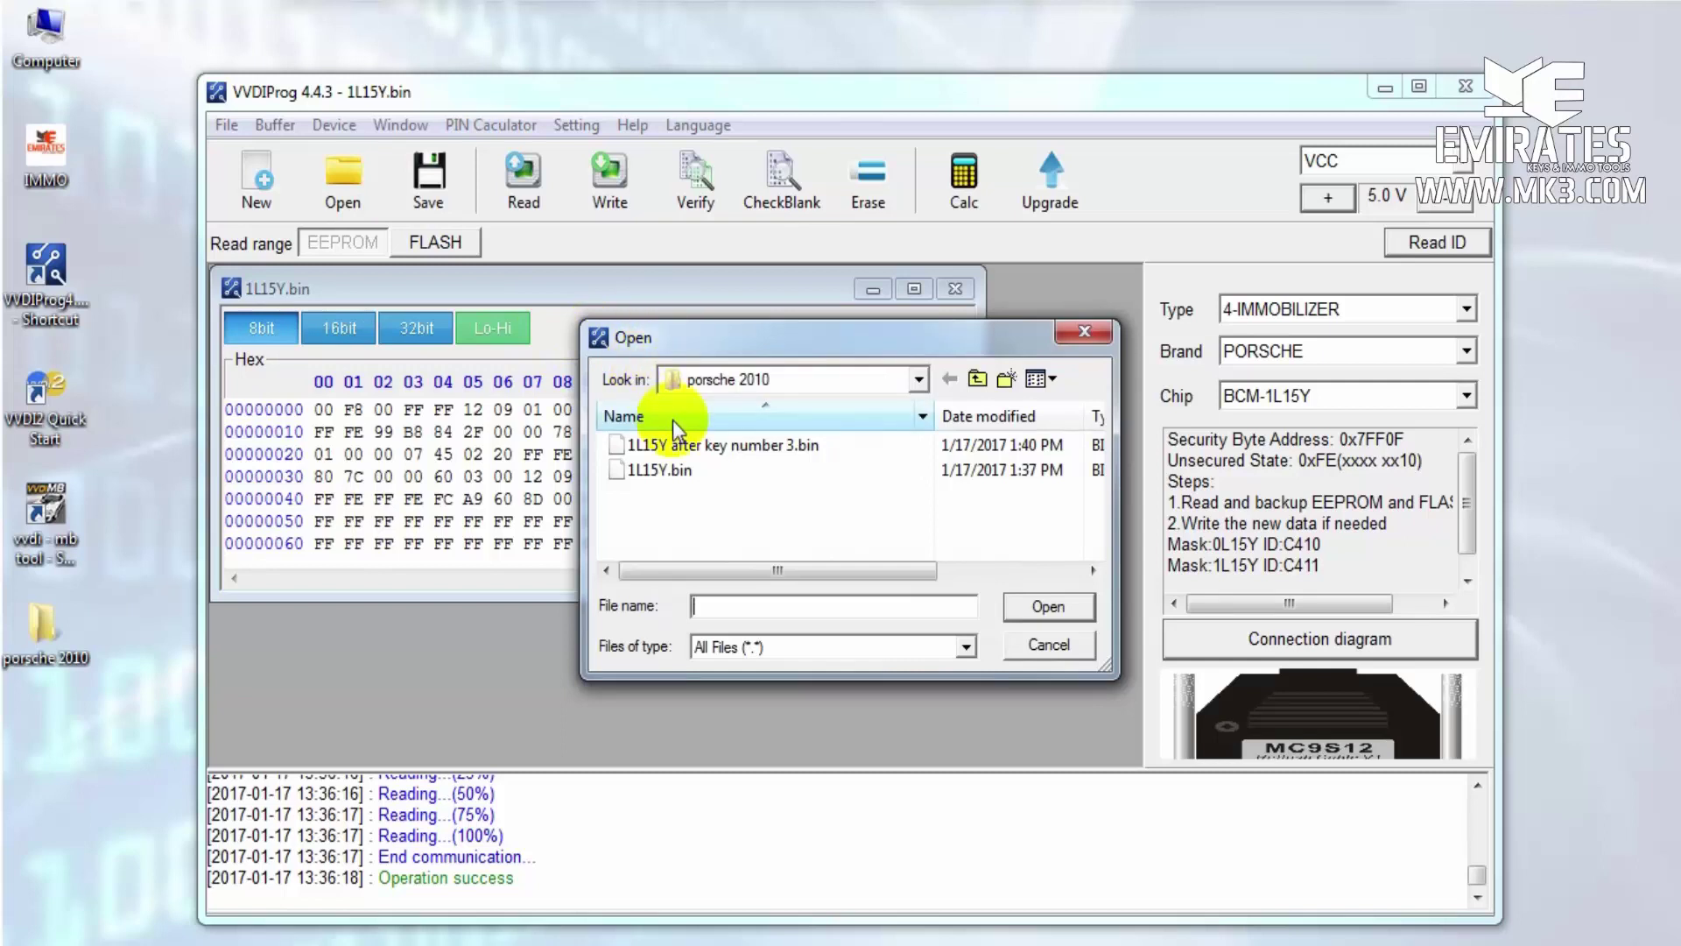
left_click(692, 447)
left_click(1048, 605)
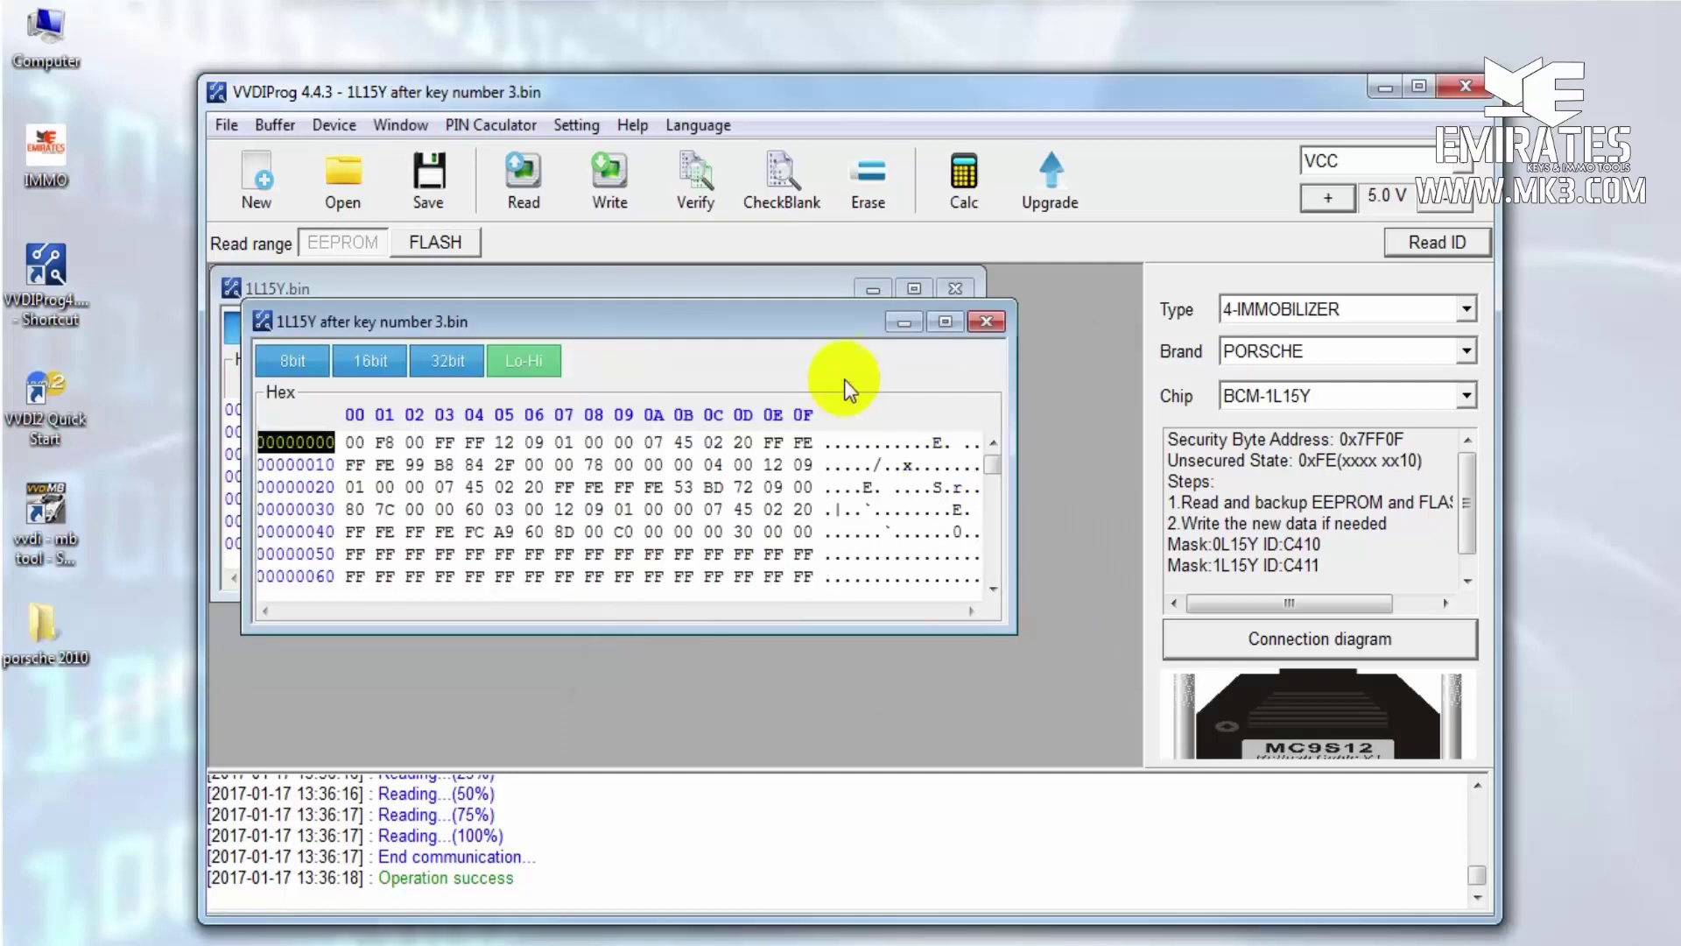
left_click(604, 200)
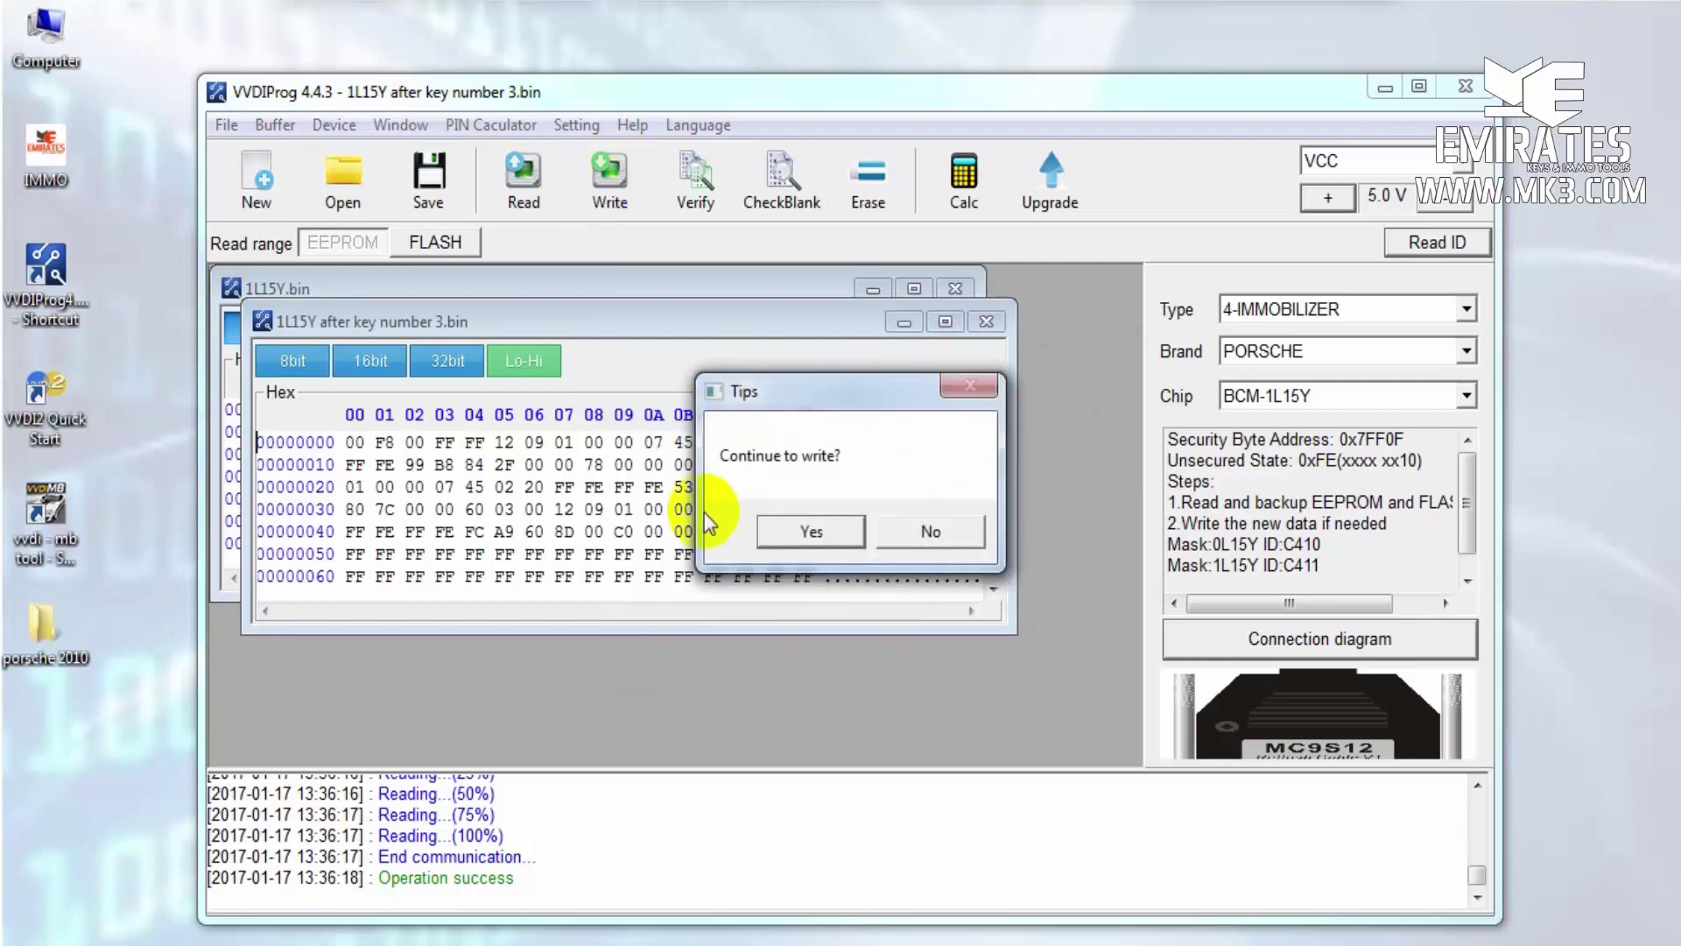
left_click(802, 534)
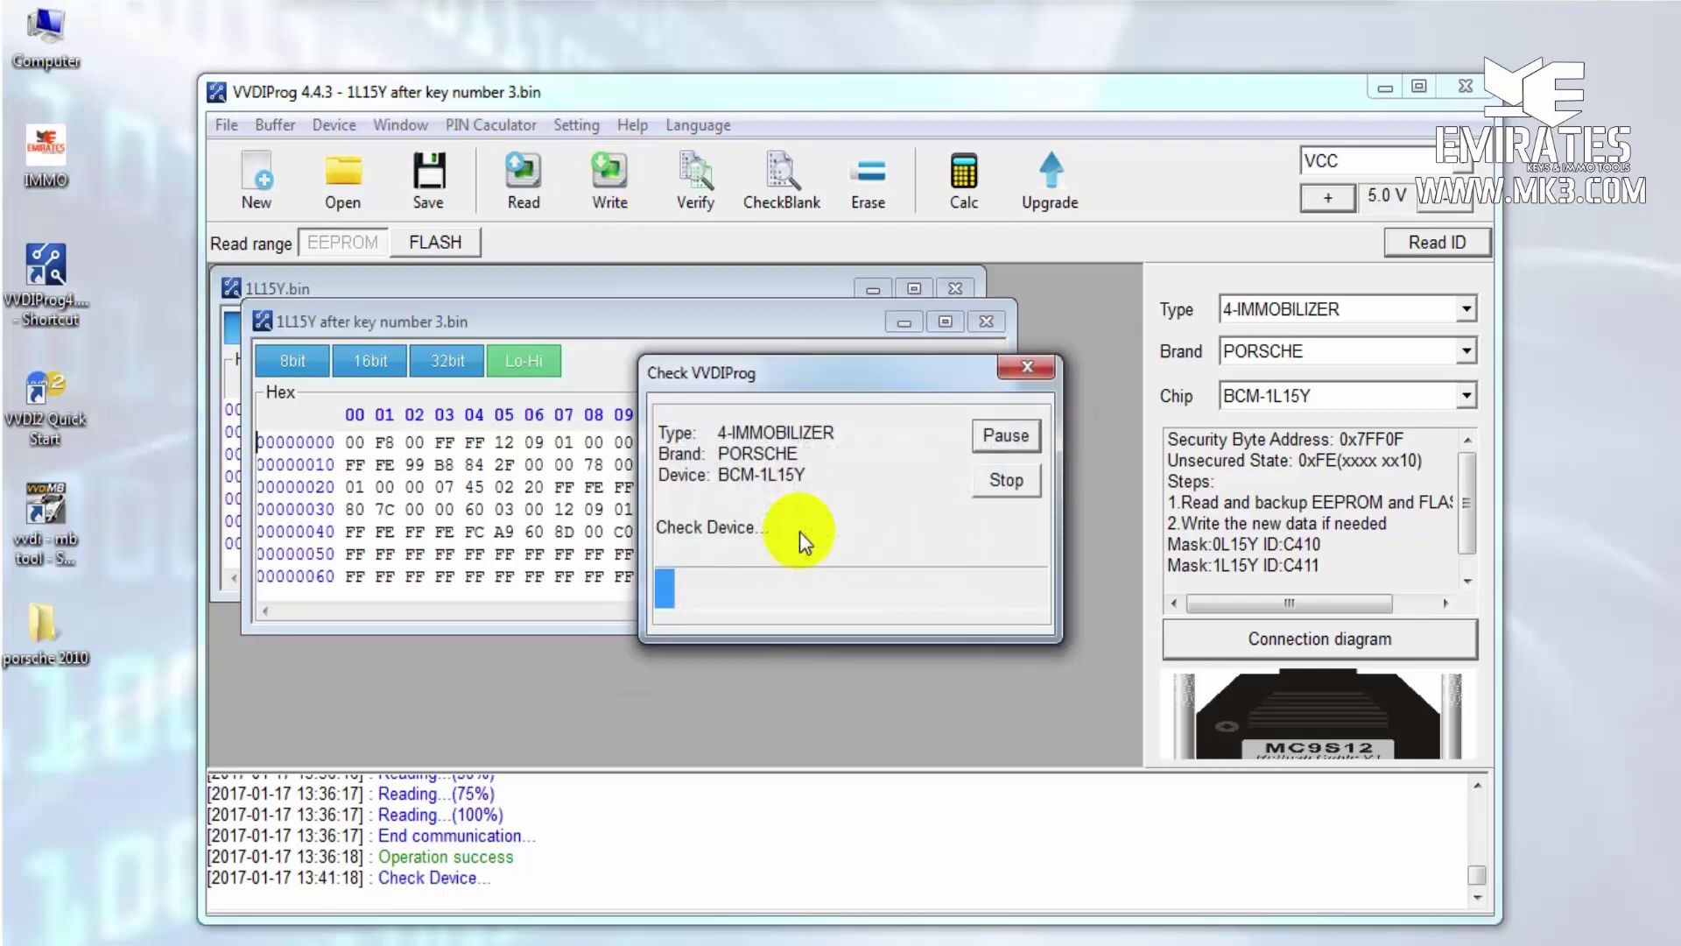
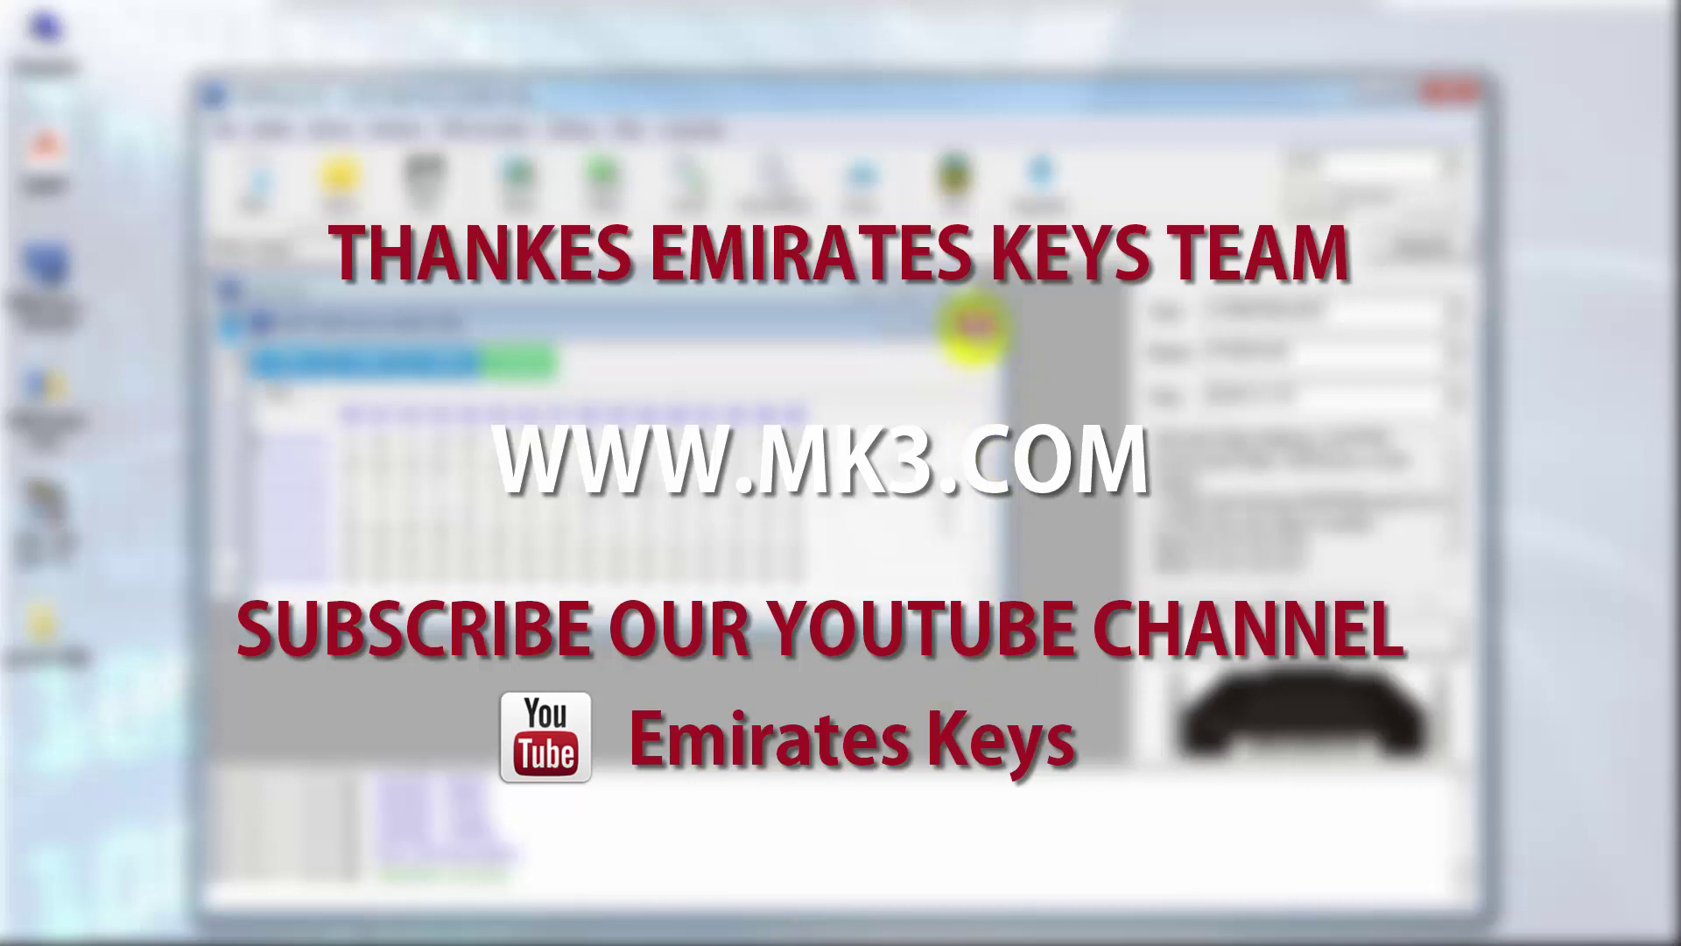
left_click(974, 325)
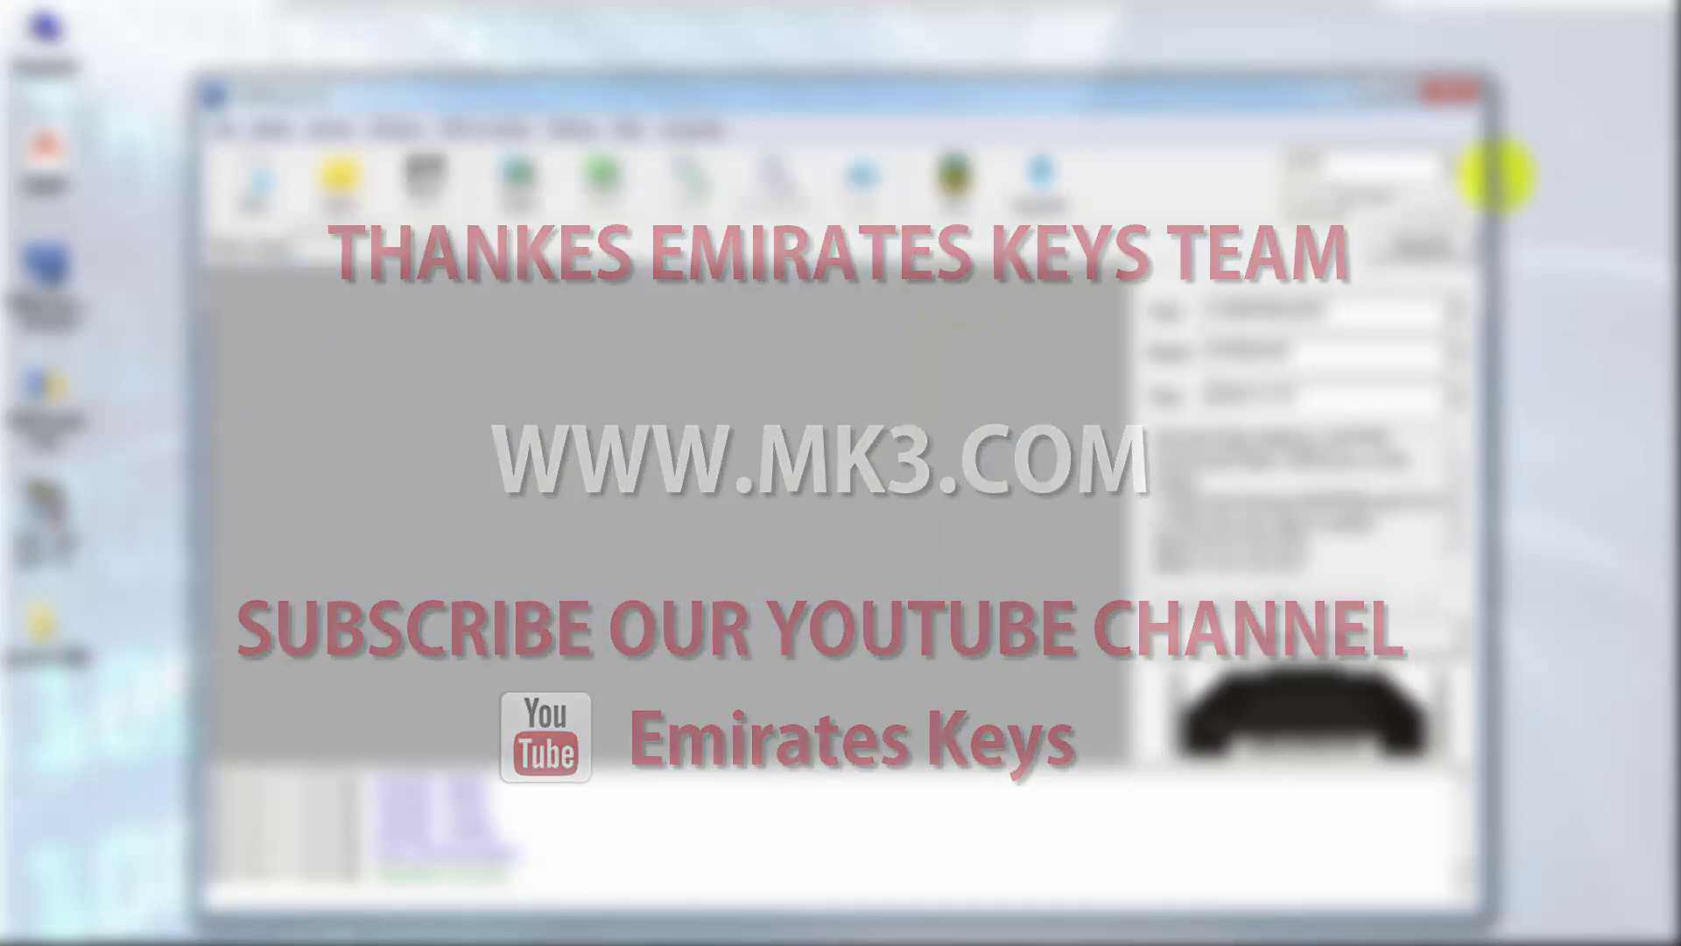